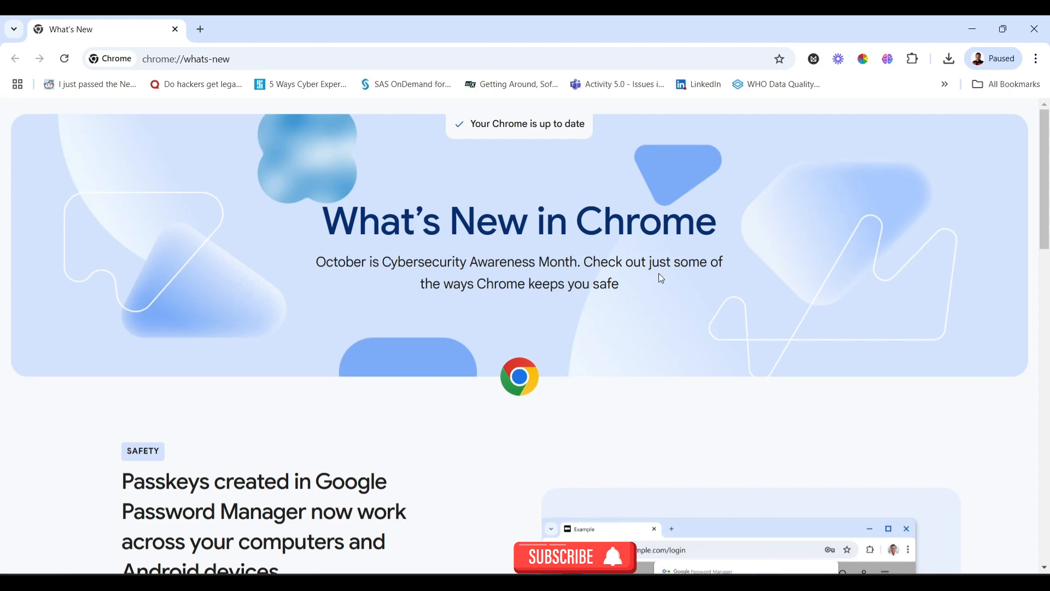
# Google 'MYSQL' in a new tab, open mysql.com, and scroll to its footer
pyautogui.click(201, 30)
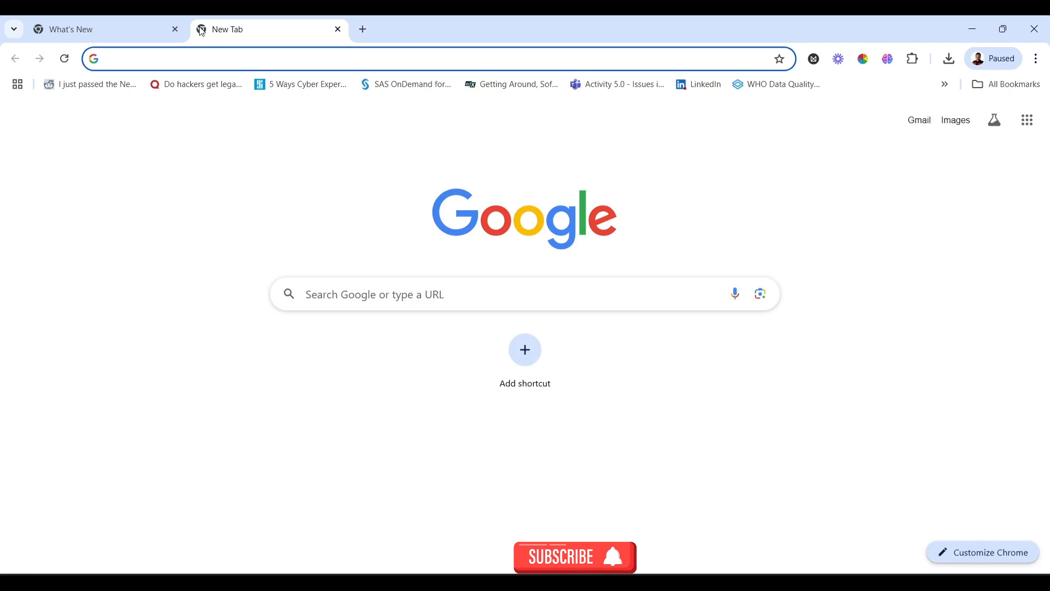
pyautogui.write('MYSQ')
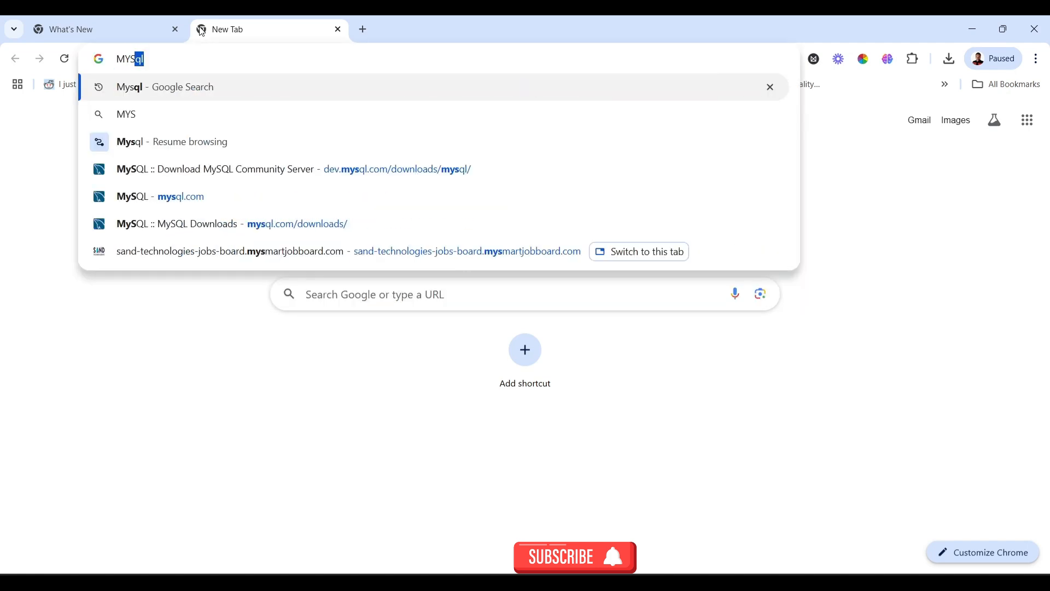
pyautogui.write('L')
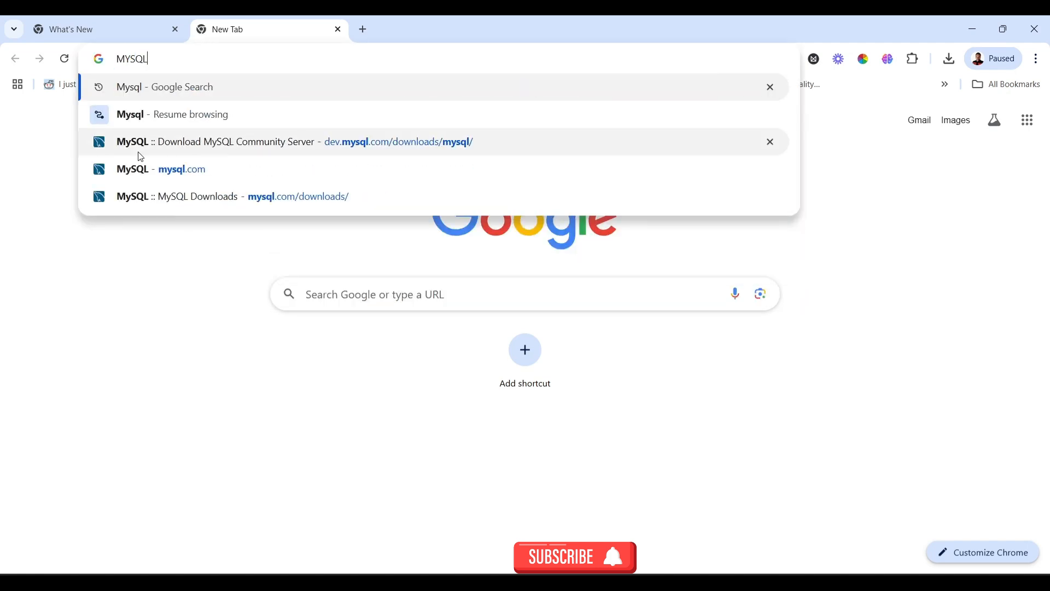
pyautogui.click(216, 95)
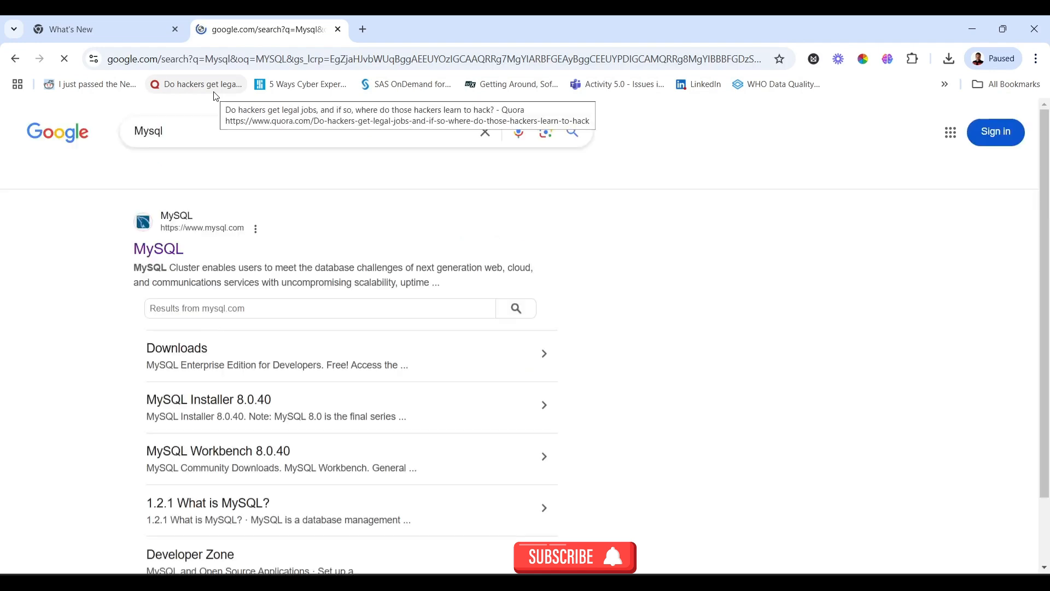
pyautogui.click(170, 248)
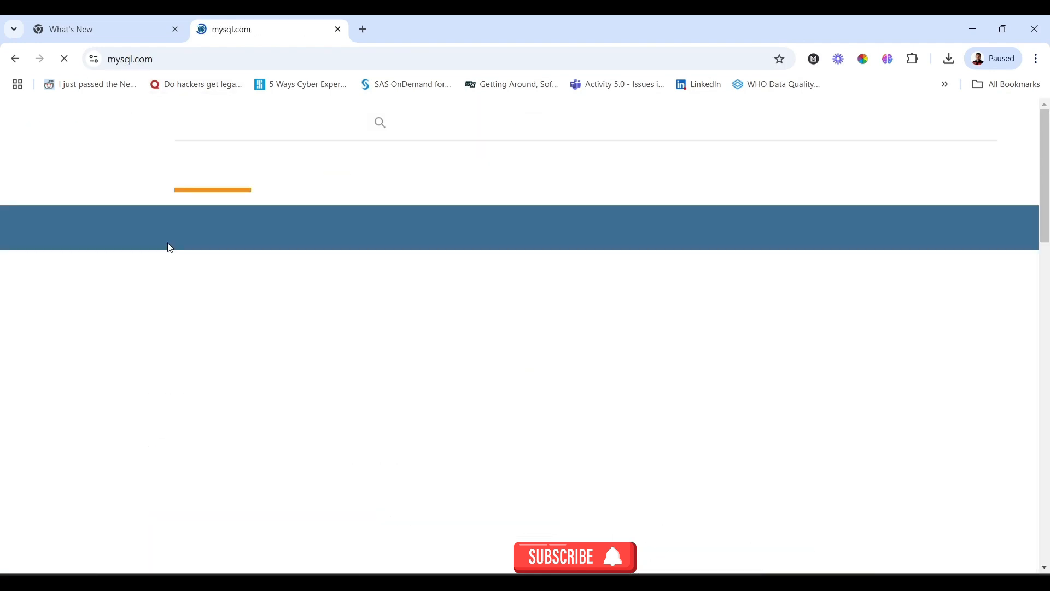
pyautogui.scroll(-5, 306, 265)
pyautogui.scroll(-10, 322, 264)
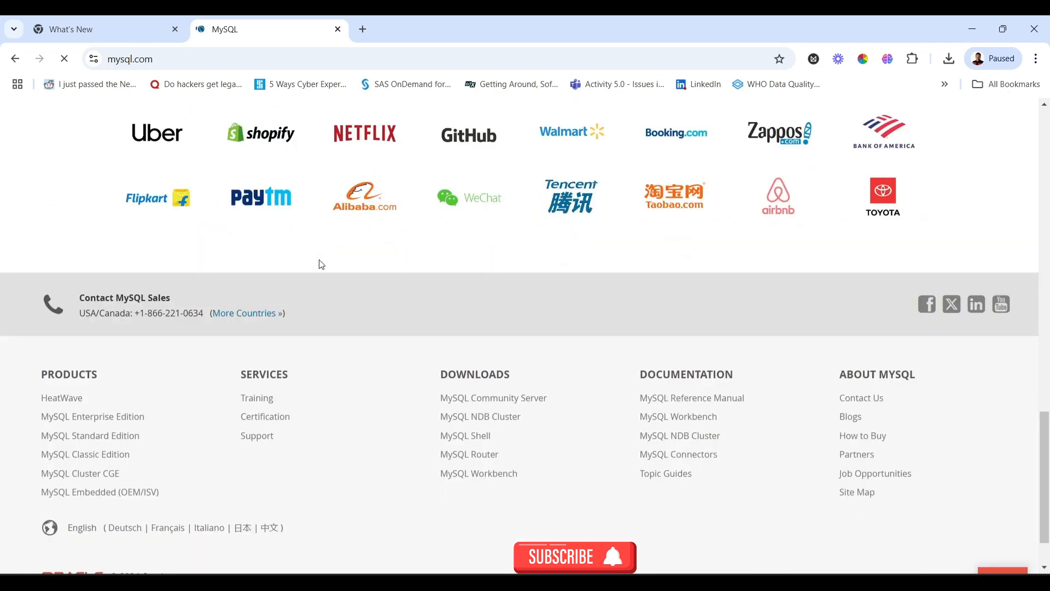
pyautogui.scroll(-1, 350, 328)
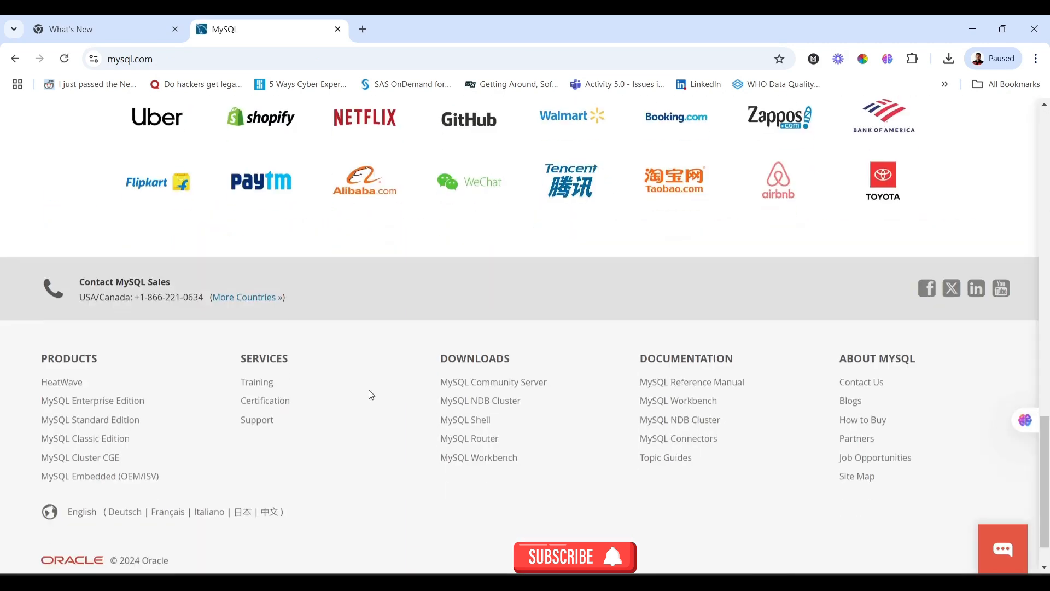
# From MySQL Community Server downloads, start the Windows MSI installer download without logging in
pyautogui.click(479, 383)
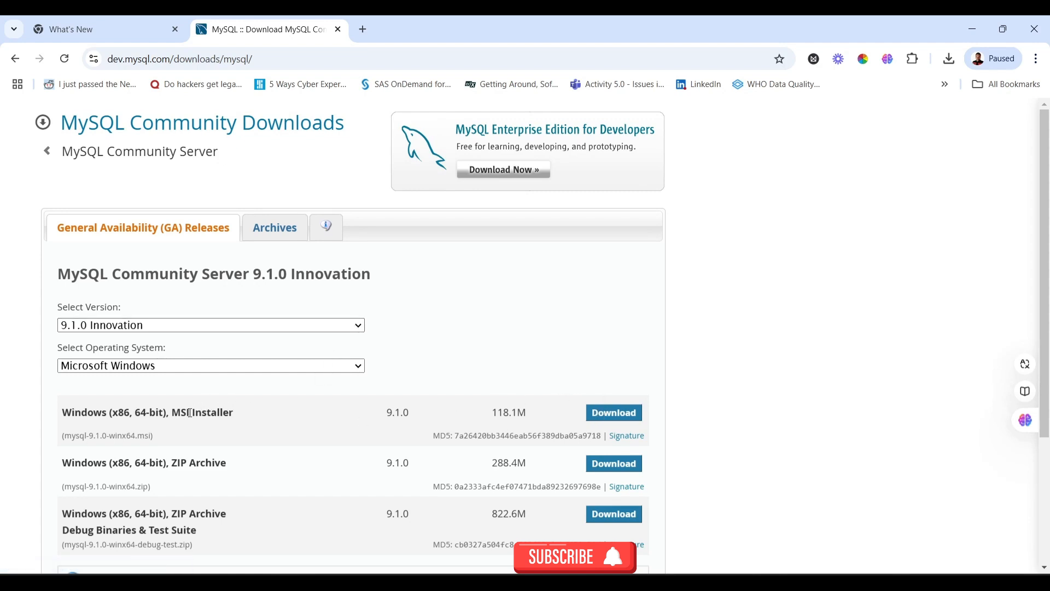
pyautogui.click(612, 415)
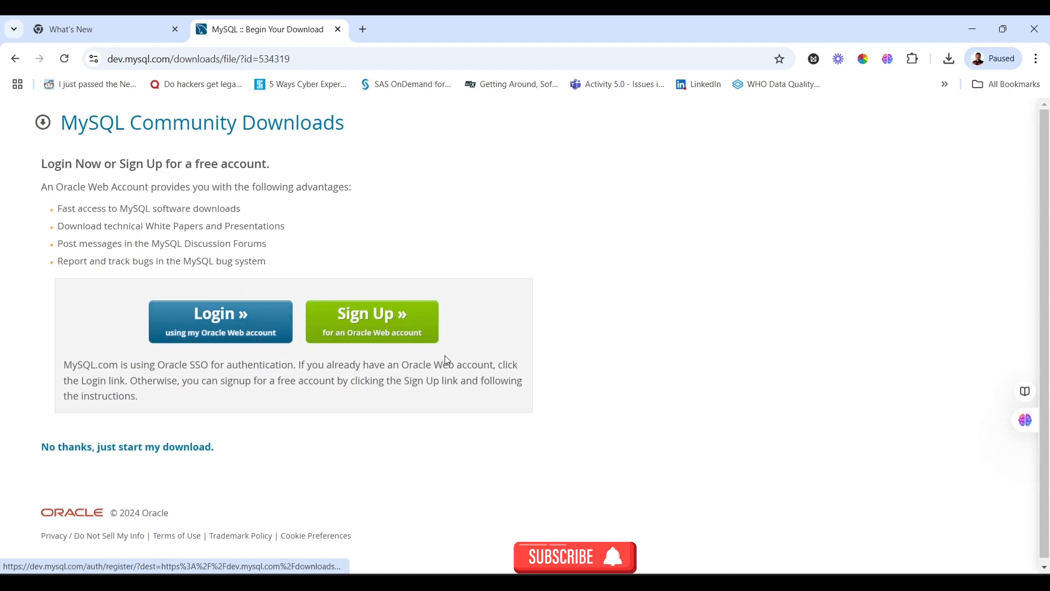
pyautogui.click(117, 448)
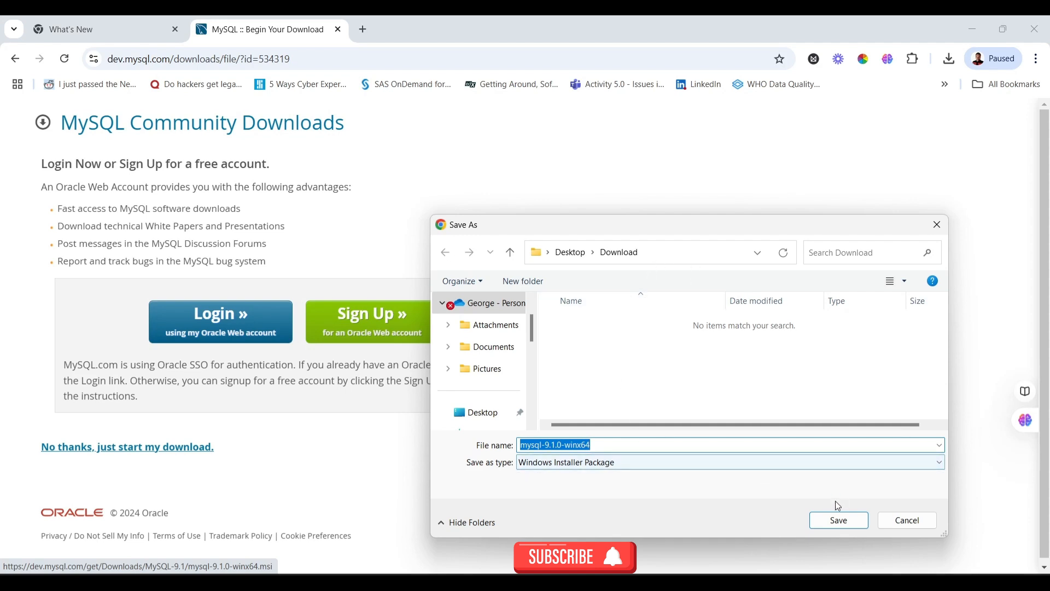
# Save mysql-9.1.0-winx64.msi to the Download folder, then show the finished 118 MB file in Explorer
pyautogui.click(837, 524)
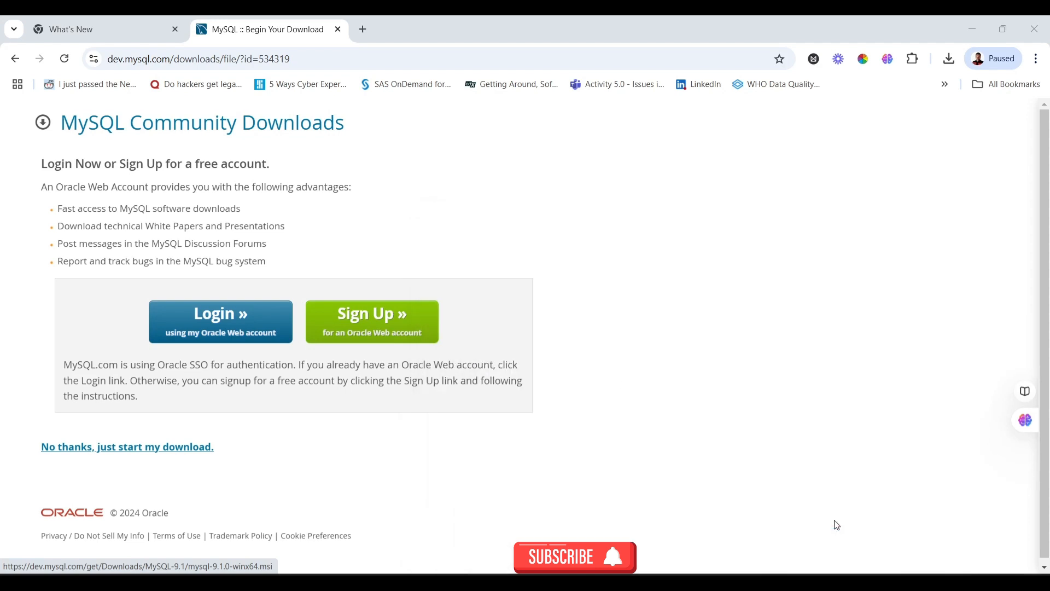
pyautogui.click(950, 58)
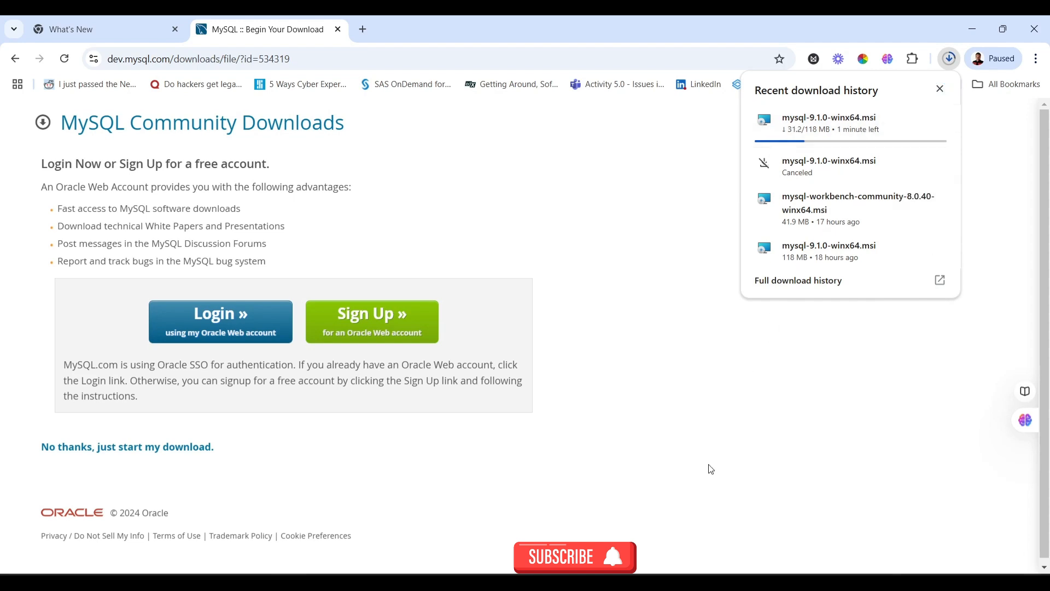
pyautogui.moveTo(707, 582)
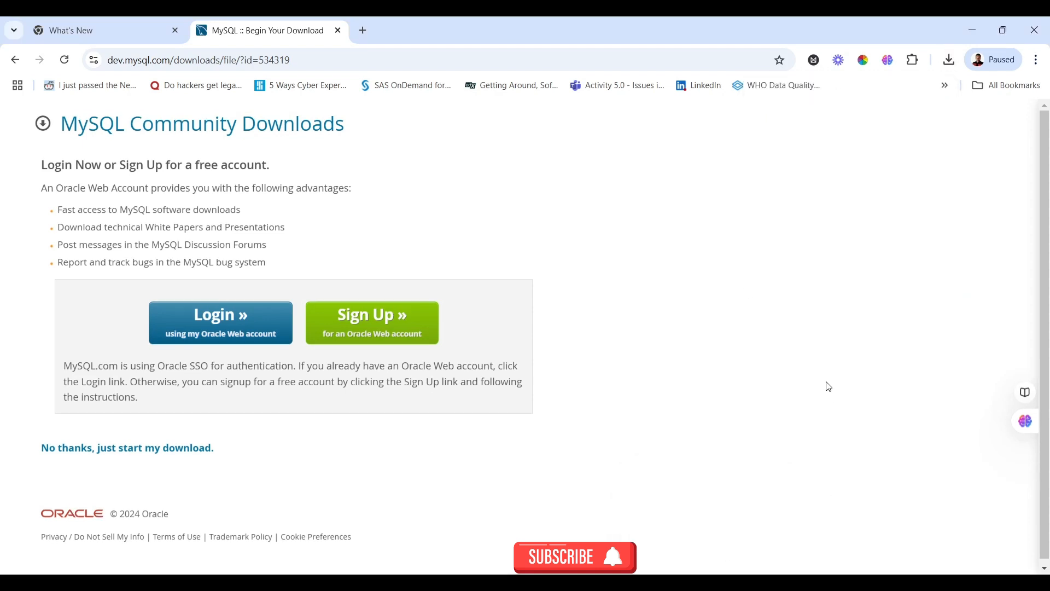
pyautogui.click(951, 61)
pyautogui.moveTo(913, 122)
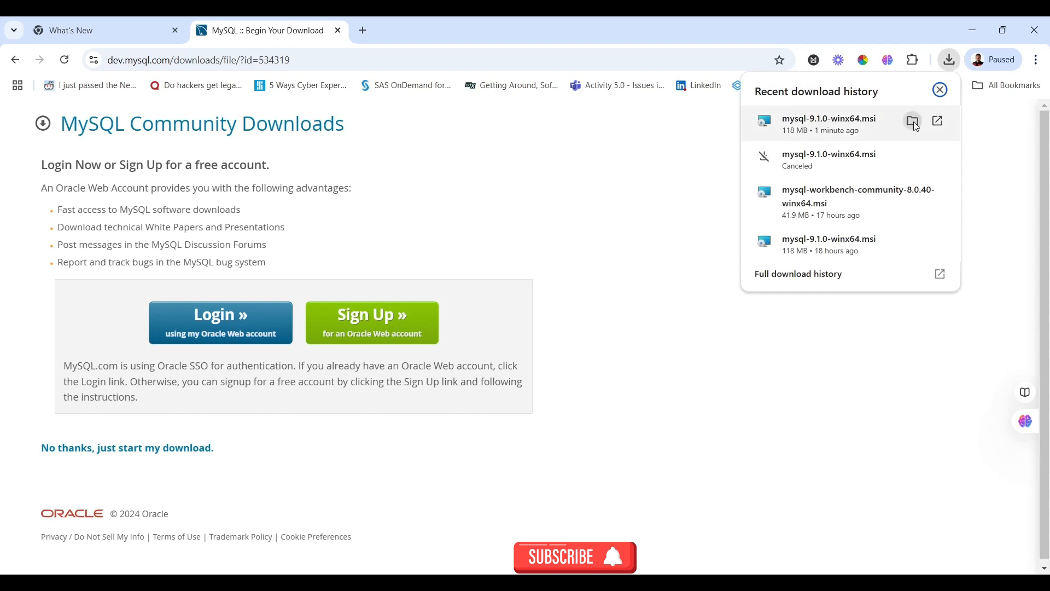
pyautogui.click(913, 122)
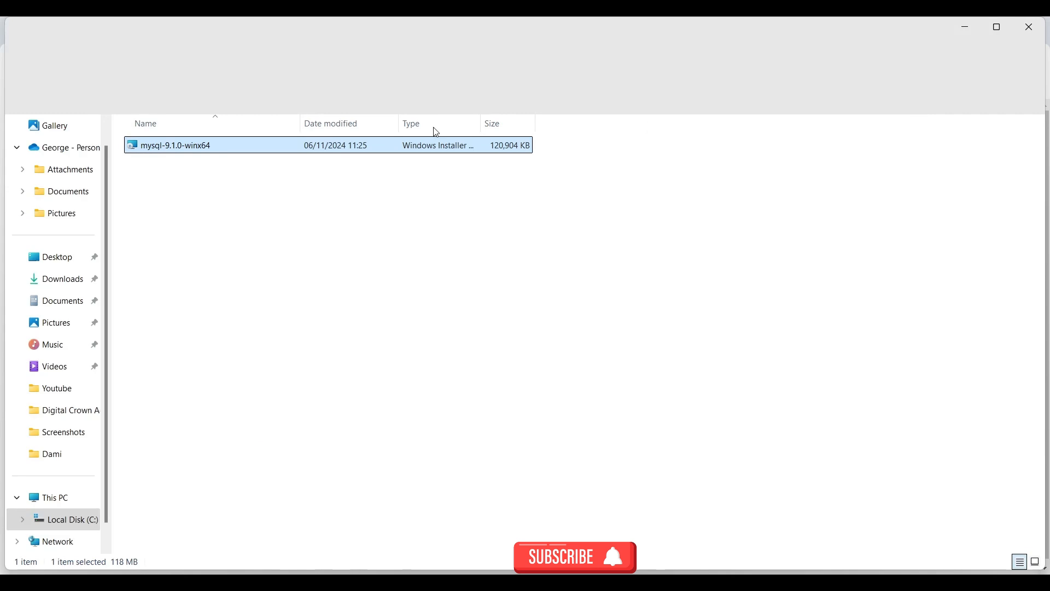
# Run the MSI, accept the licence, install the Complete setup type, and finish with Configurator launching
pyautogui.doubleClick(222, 151)
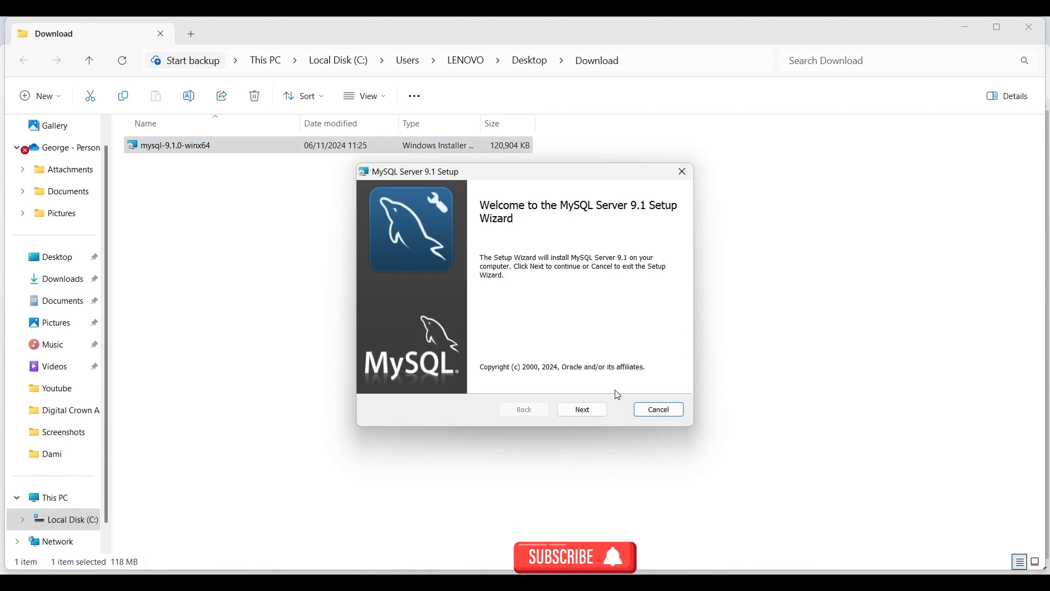
pyautogui.click(587, 410)
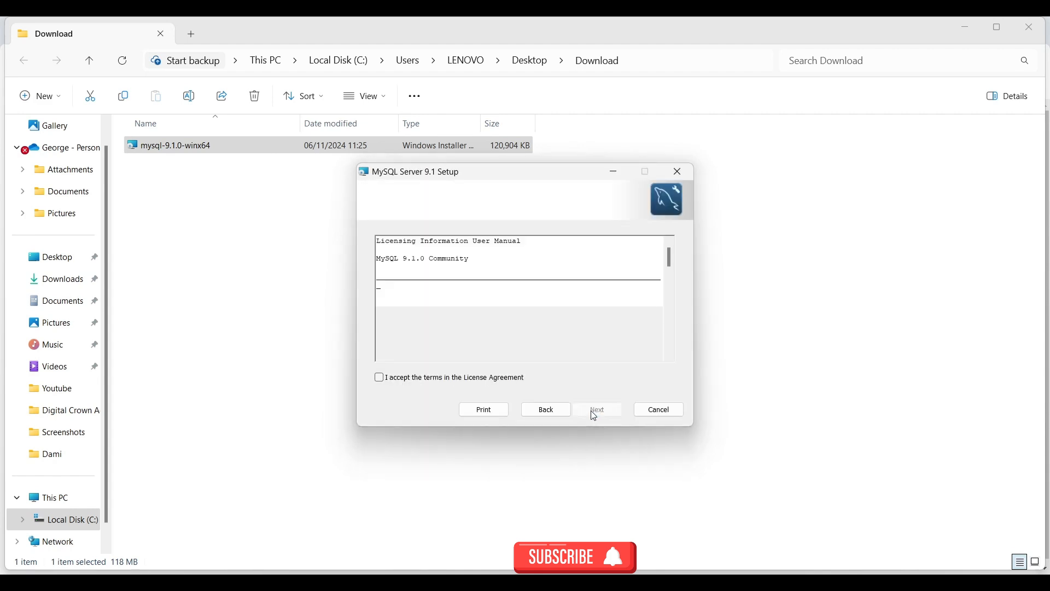
pyautogui.click(456, 380)
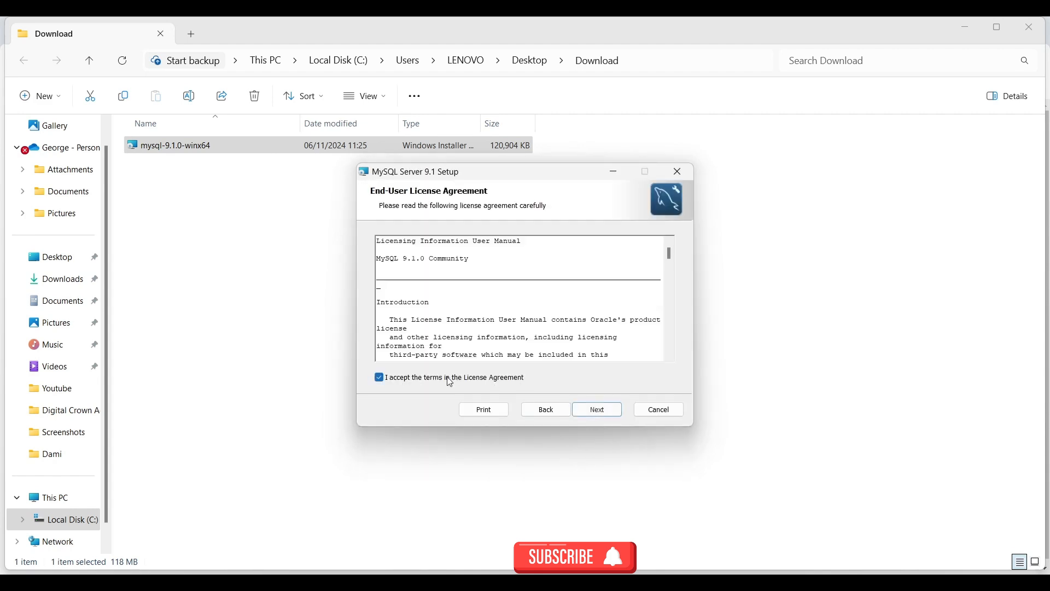
pyautogui.click(598, 412)
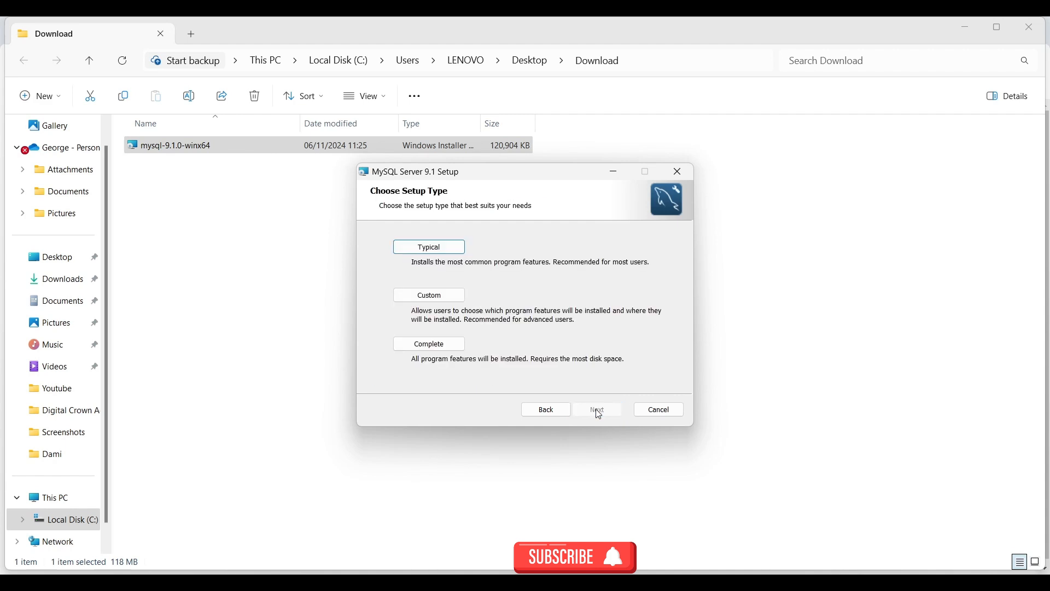
pyautogui.click(441, 343)
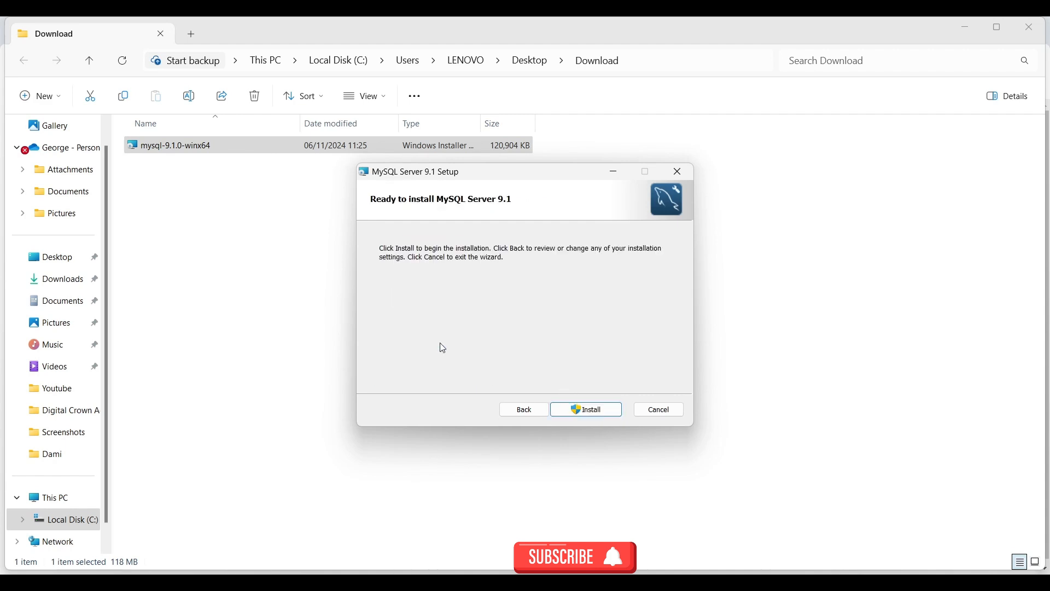
pyautogui.click(602, 409)
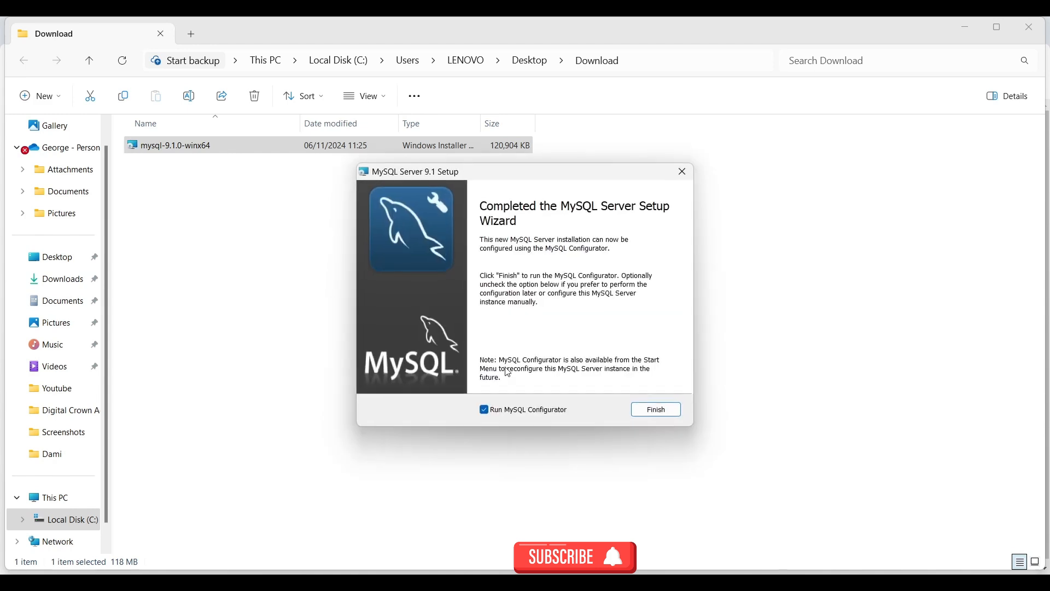
pyautogui.click(663, 414)
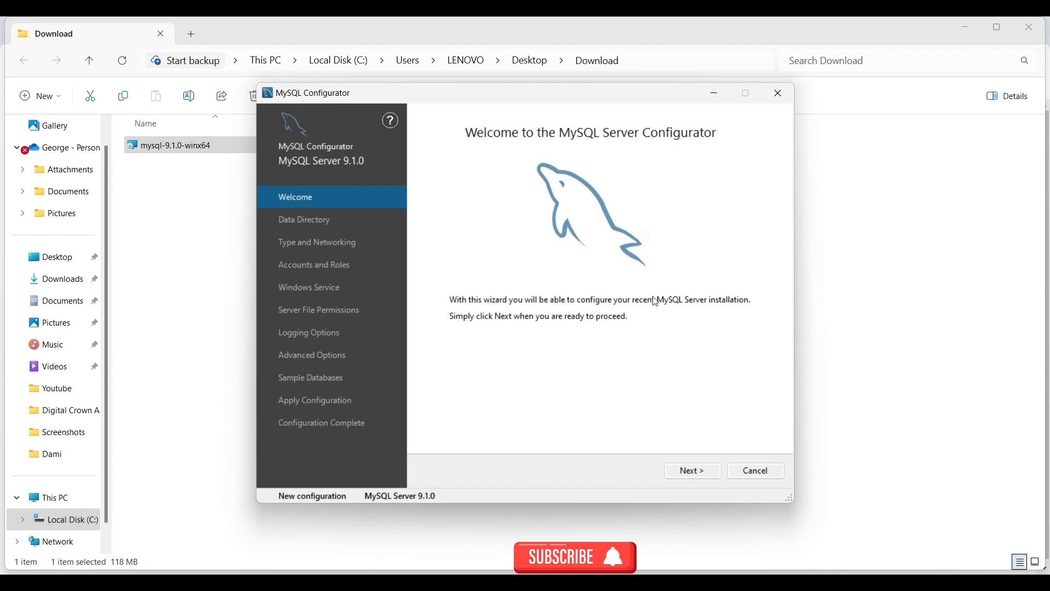
# Keep the default data directory and Development Computer networking on TCP port 3306
pyautogui.click(708, 477)
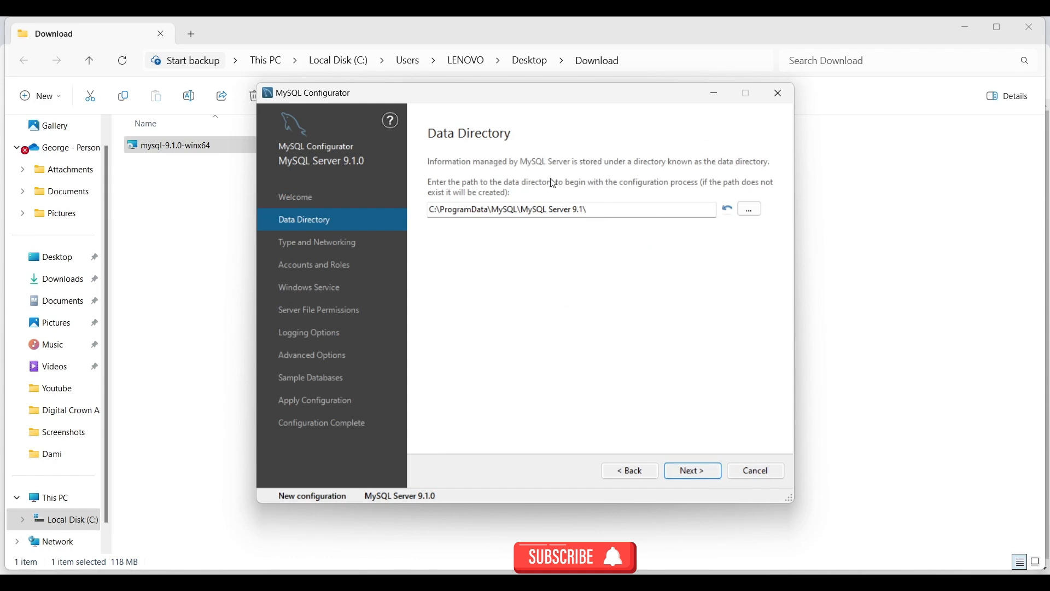
pyautogui.click(720, 473)
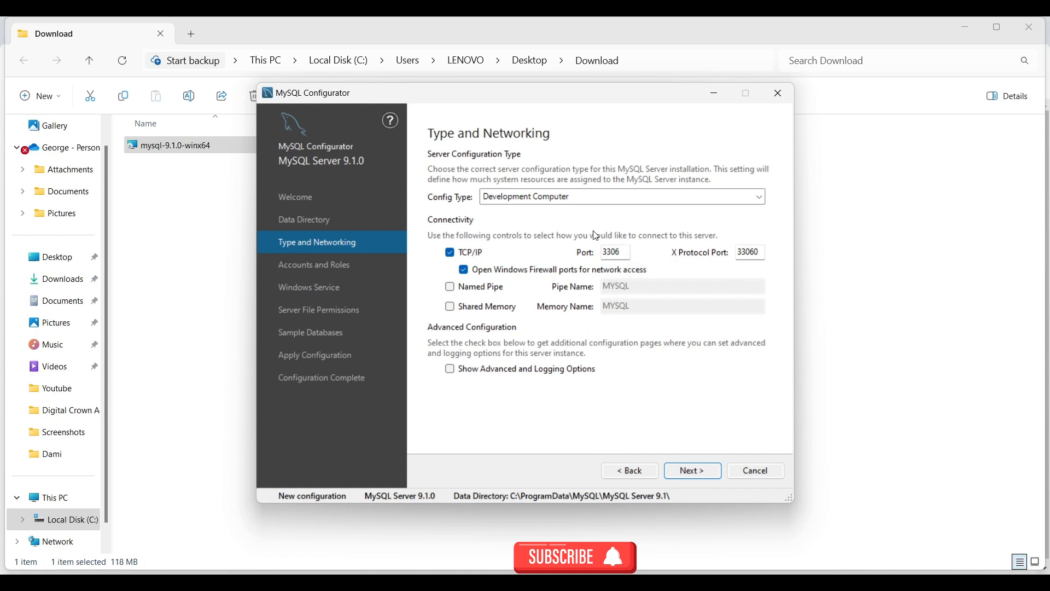
pyautogui.click(688, 474)
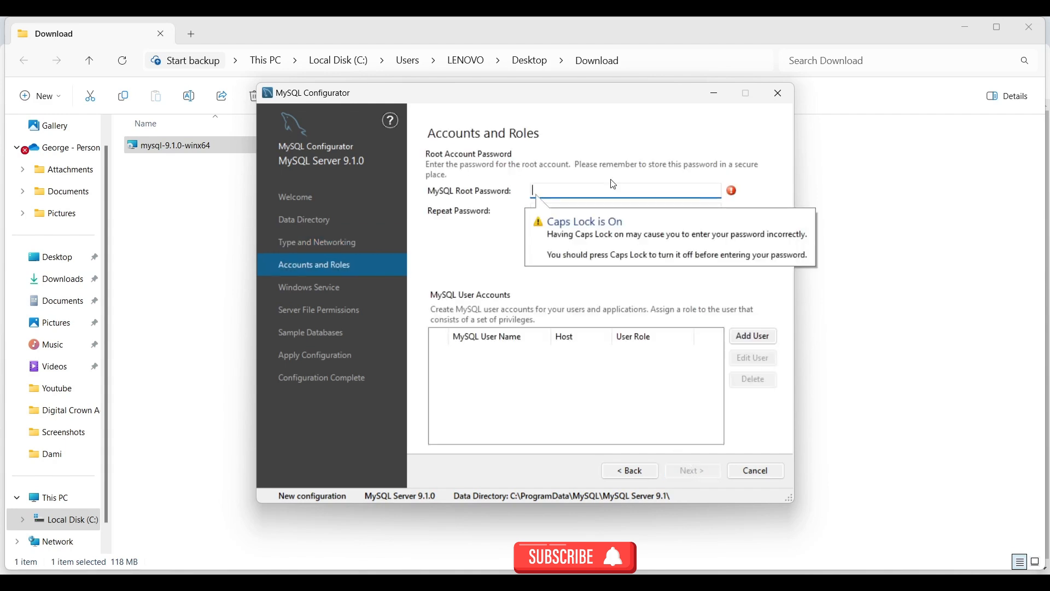
# Enter and confirm the root account password, cancelling Add User without creating extra accounts
pyautogui.press('capslock')
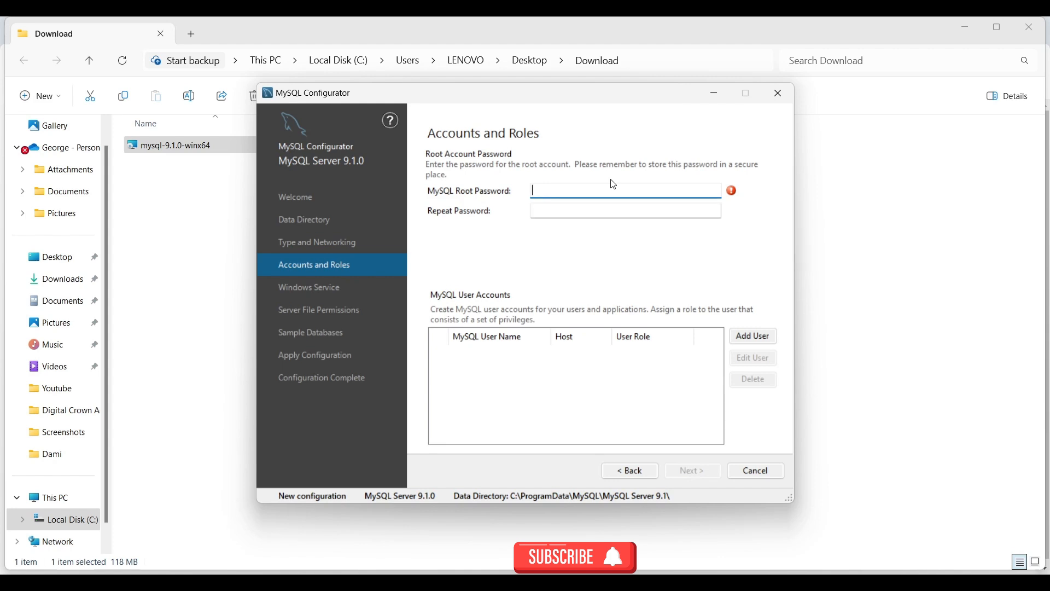
pyautogui.write('root')
pyautogui.click(588, 207)
pyautogui.write('root')
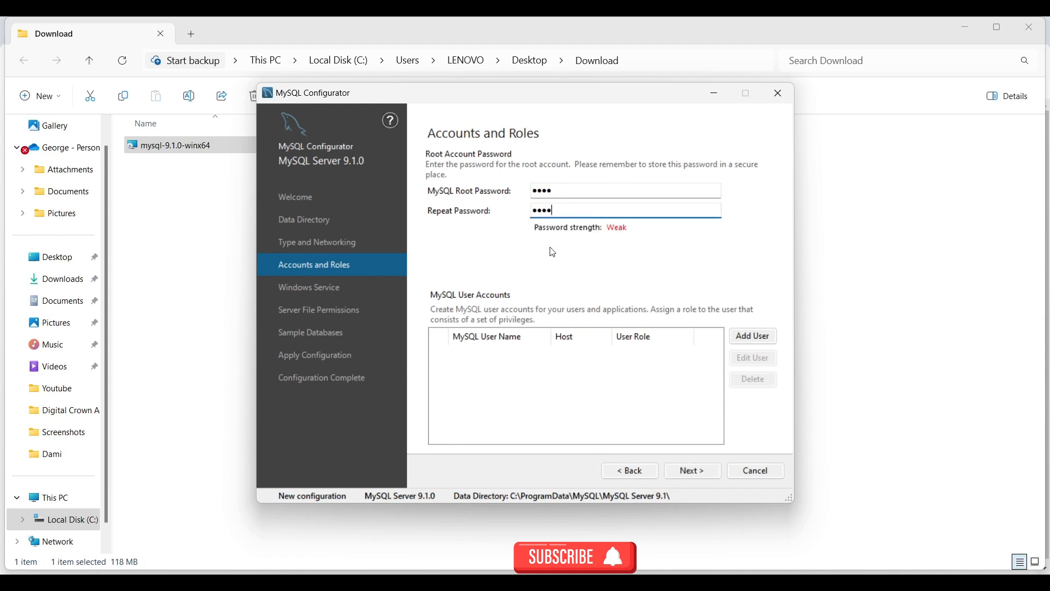
pyautogui.click(737, 342)
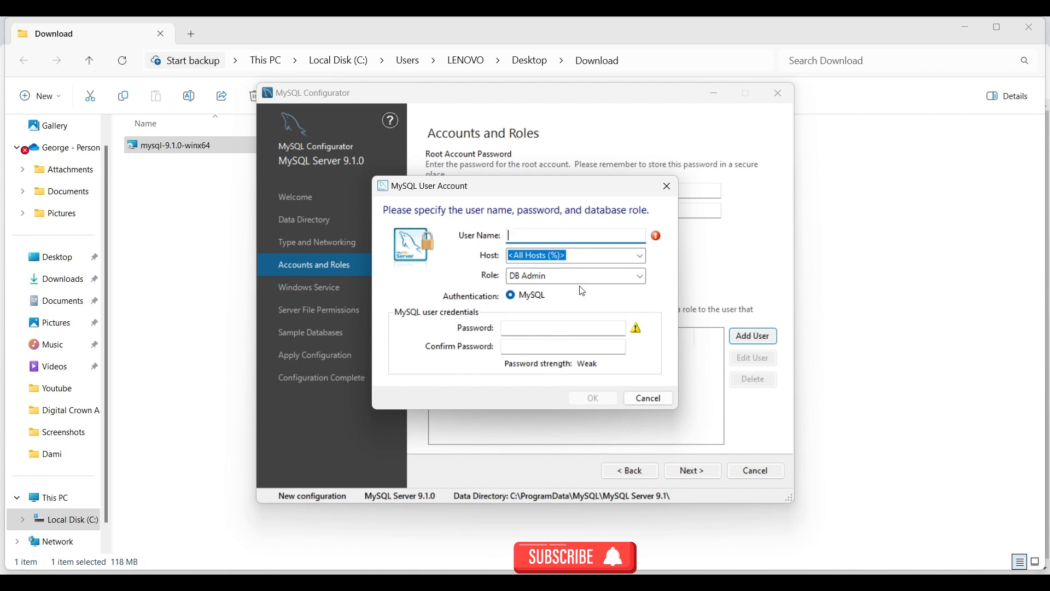
pyautogui.click(667, 187)
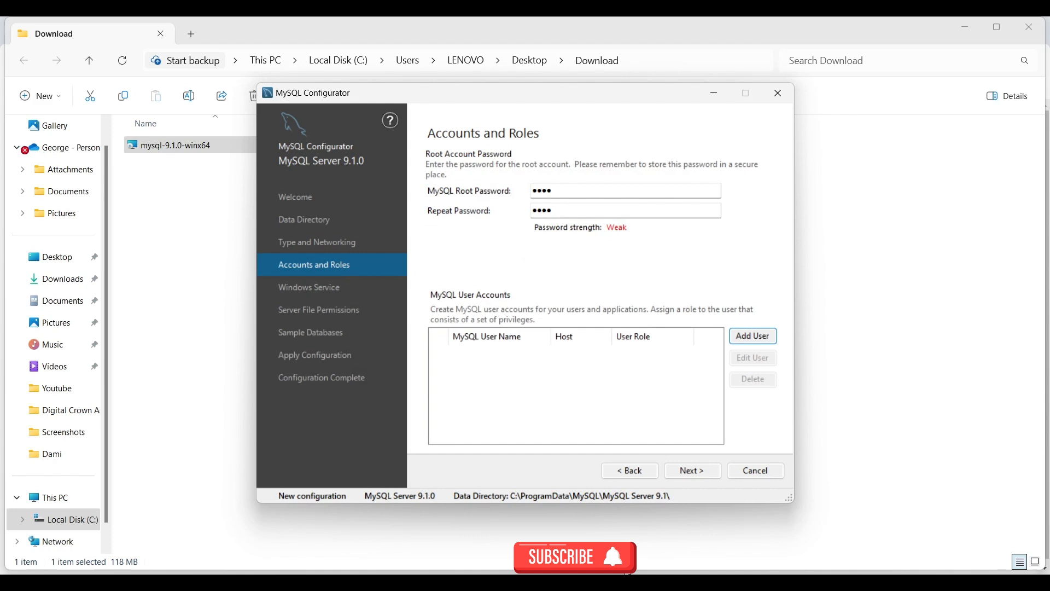
pyautogui.click(700, 476)
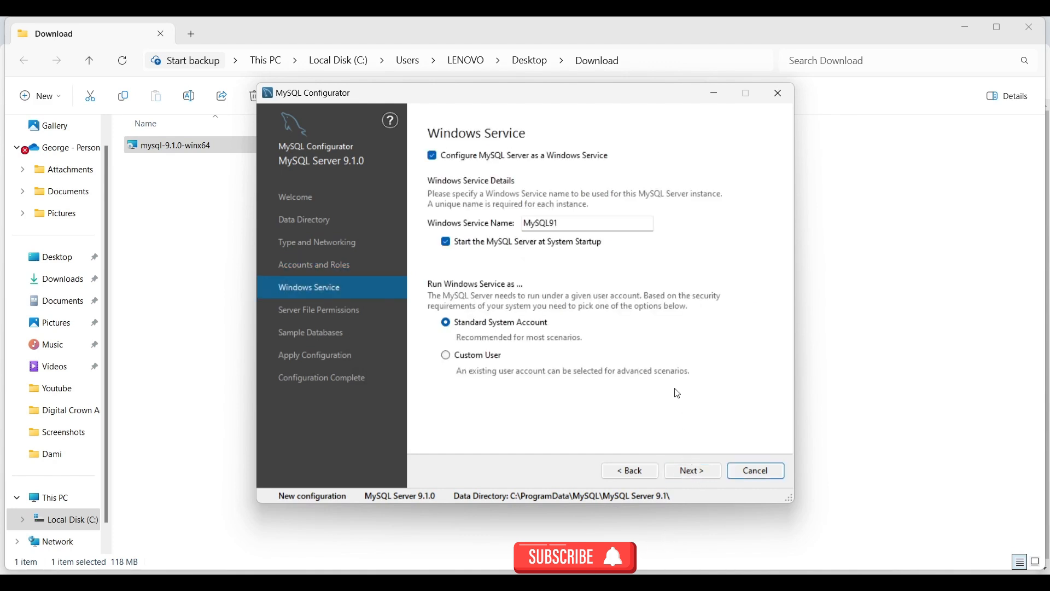
# Keep the MySQL91 service and default file permissions, and select Create Sakila database
pyautogui.click(686, 479)
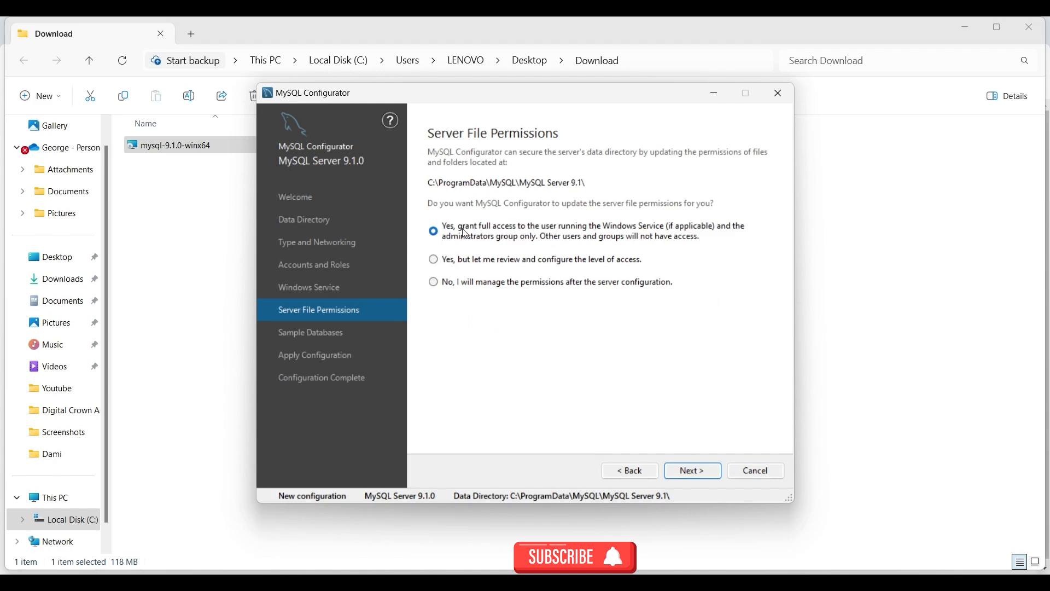
pyautogui.click(696, 470)
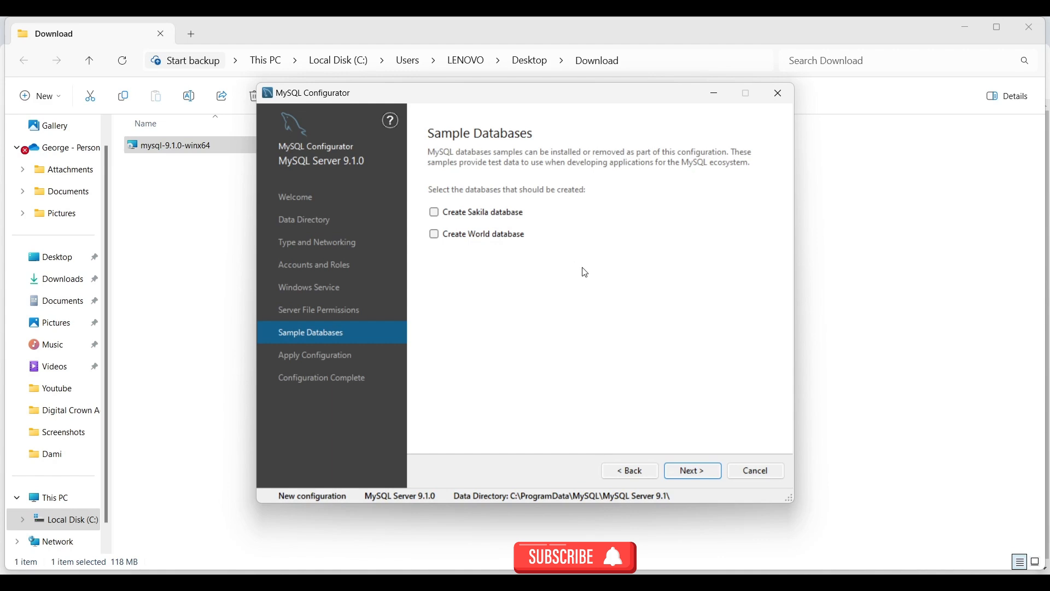
pyautogui.click(436, 214)
# Also select Create World database, then execute the configuration and continue once every step succeeds
pyautogui.click(435, 235)
pyautogui.click(690, 472)
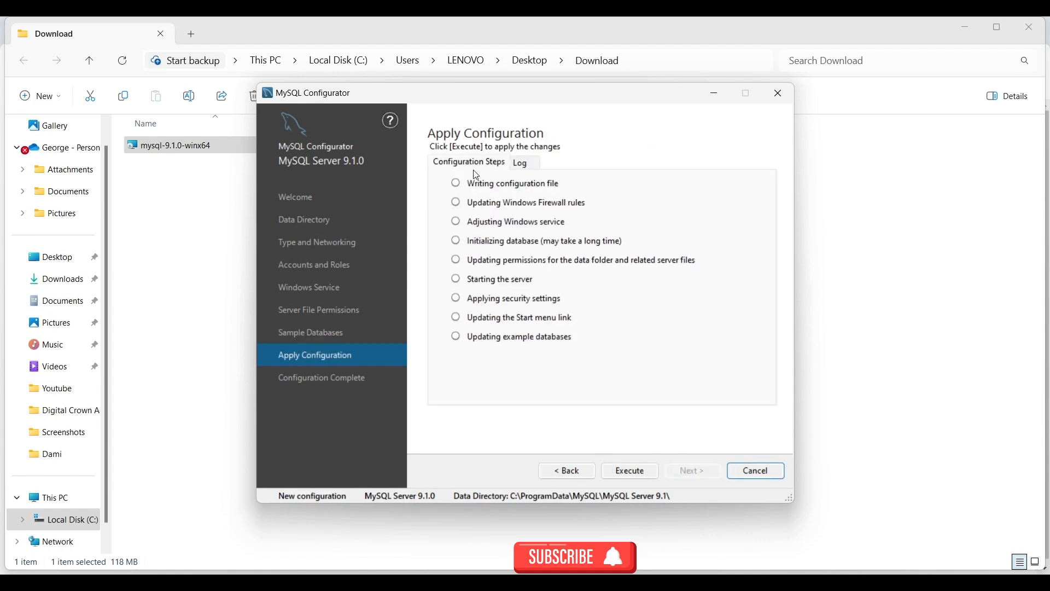
pyautogui.click(625, 476)
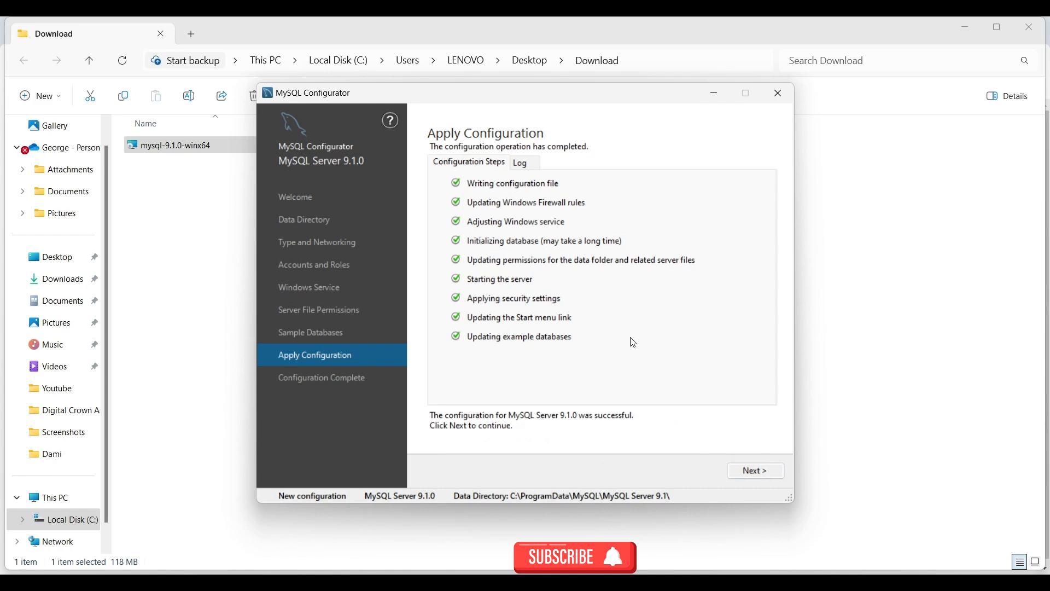
pyautogui.click(754, 472)
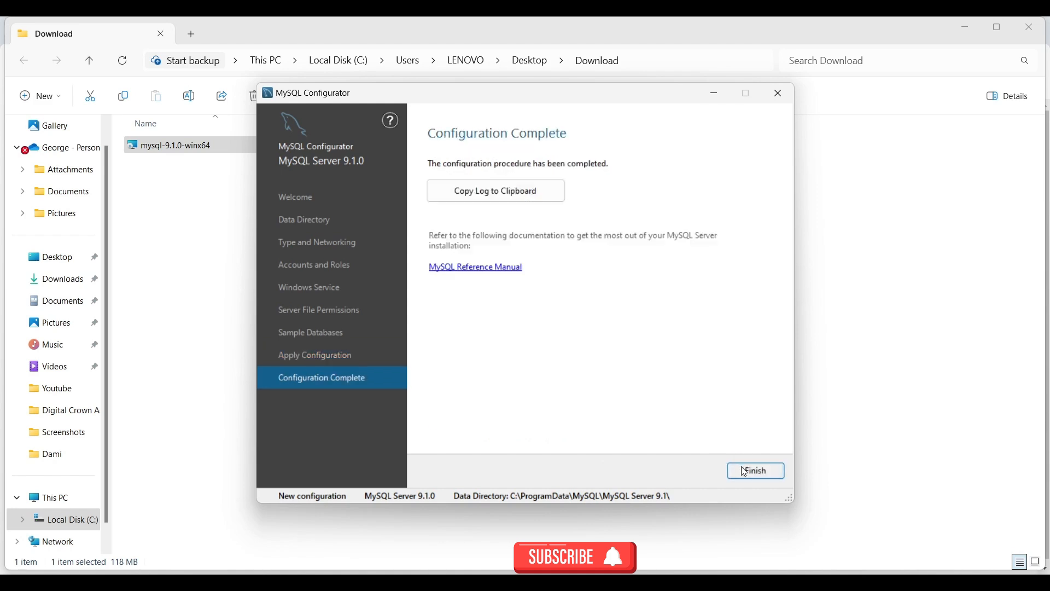
# Close the configurator, minimize Explorer, and find MySQL 9.1 Command Line Client - Unicode via Start search 'mysql'
pyautogui.click(745, 473)
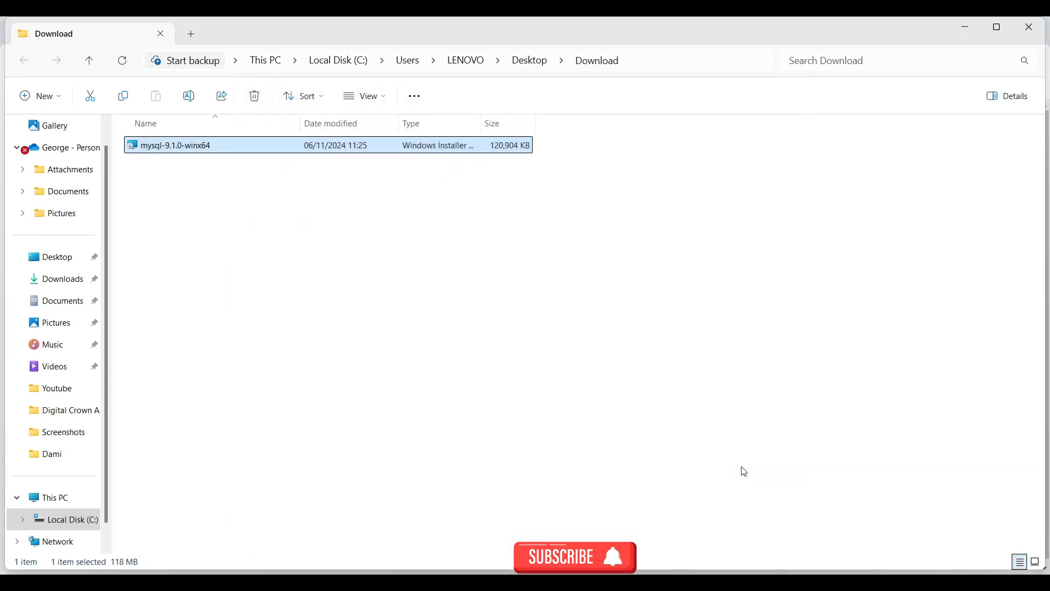
pyautogui.click(966, 26)
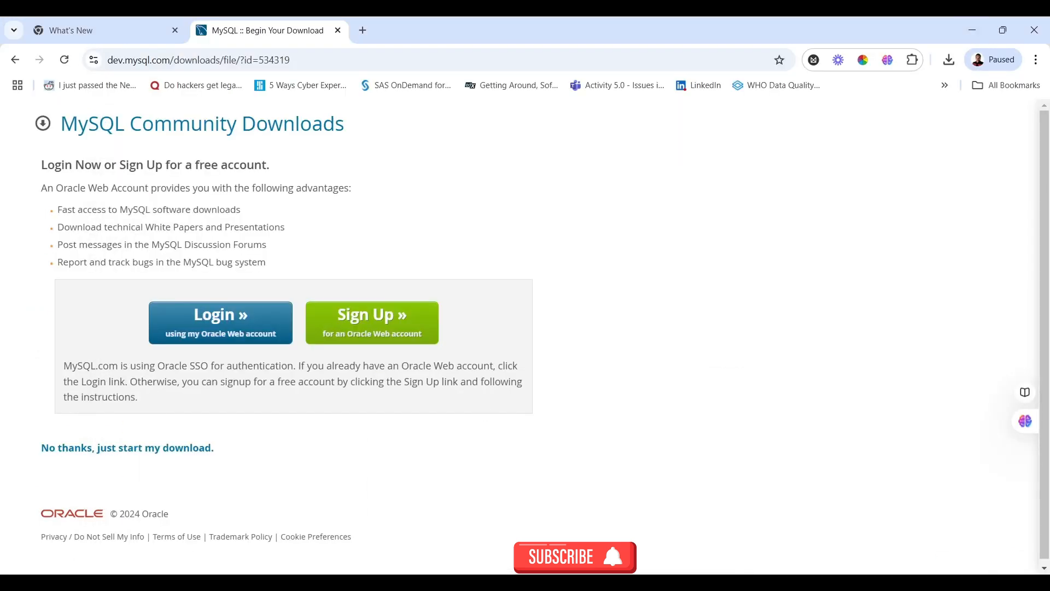
pyautogui.press('super+s')
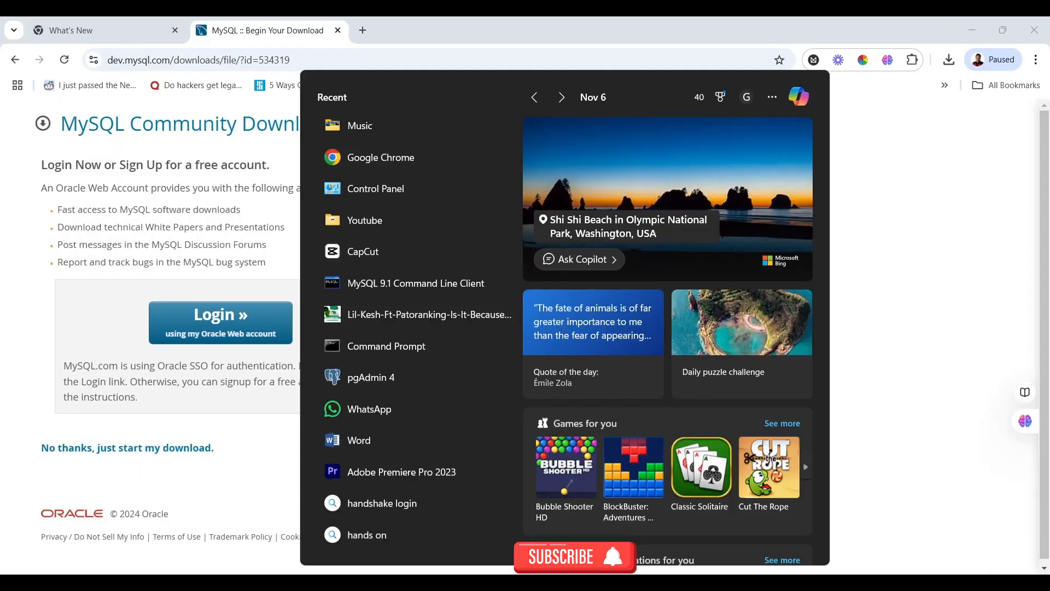
pyautogui.write('mysql')
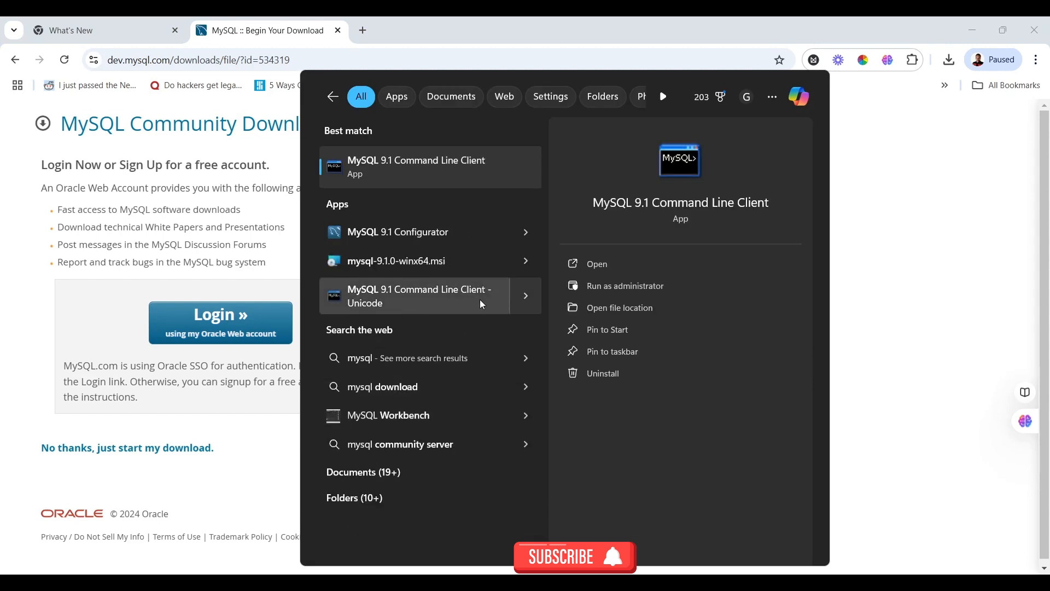
pyautogui.click(533, 298)
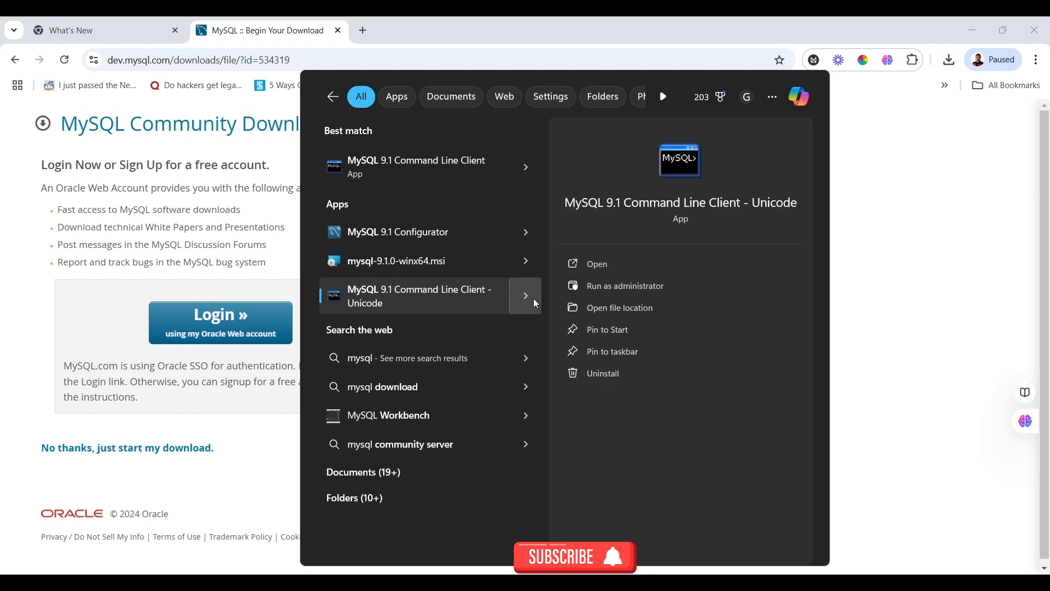
# Open the client, log in with the root password, and run \h to list all commands
pyautogui.click(591, 265)
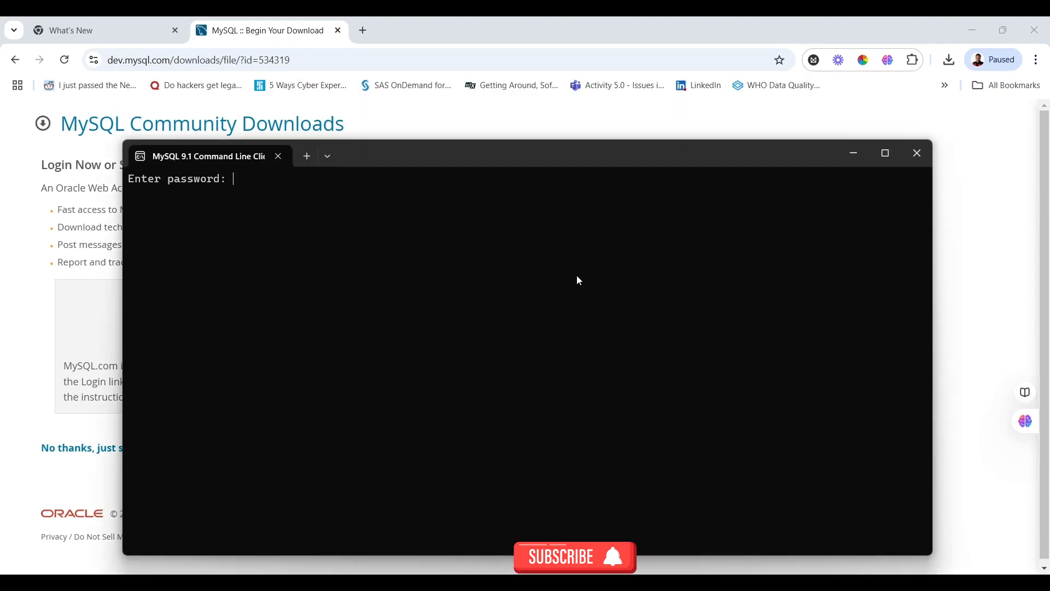
pyautogui.write('****')
pyautogui.press('Return')
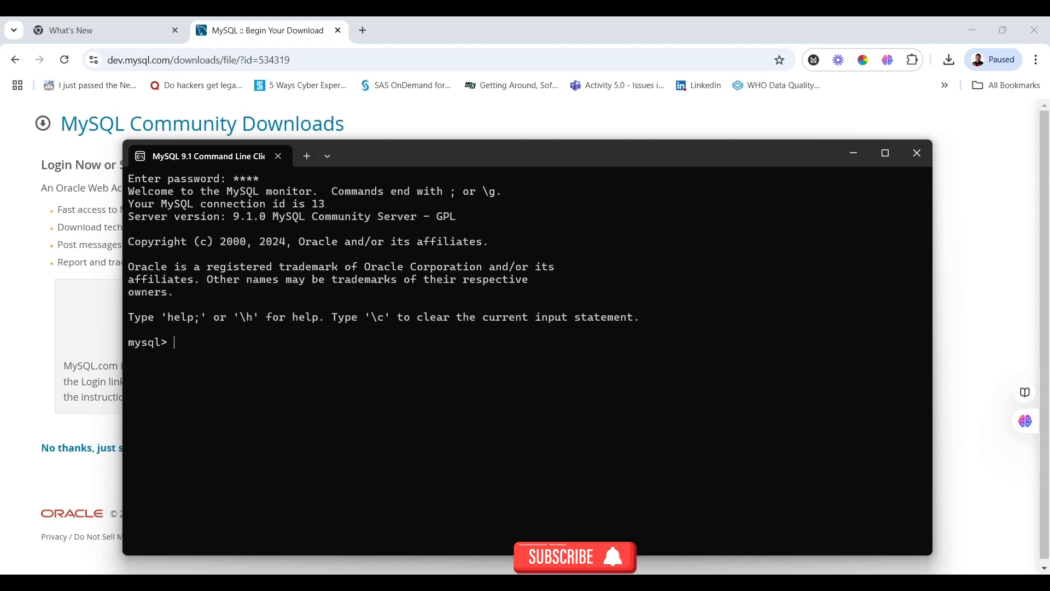
pyautogui.write('\\h')
pyautogui.press('Return')
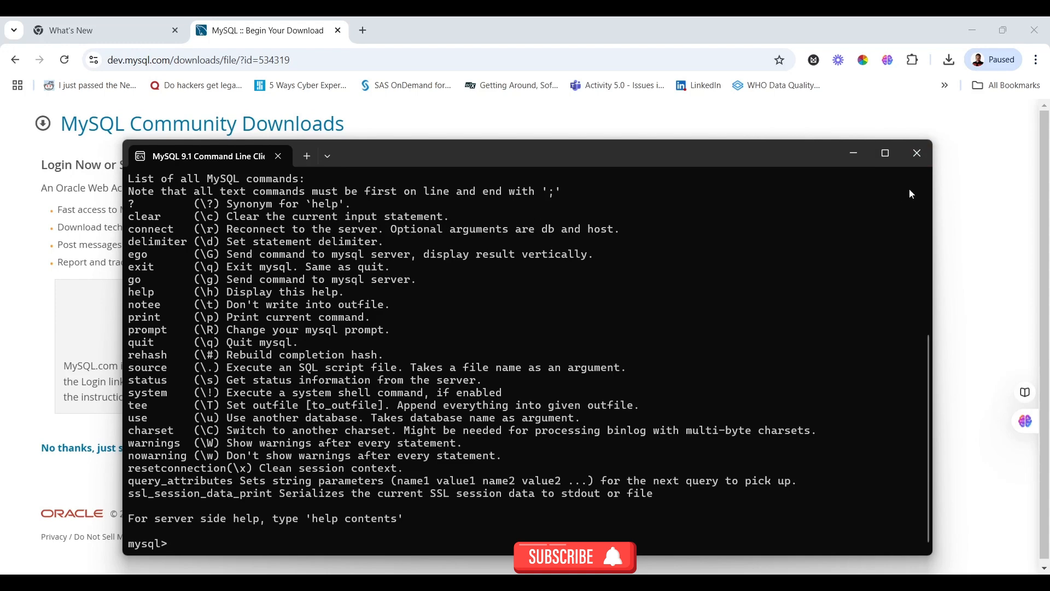
# Set the command-line client aside and go back in Chrome to the MySQL Workbench downloads page on mysql.com
pyautogui.click(864, 163)
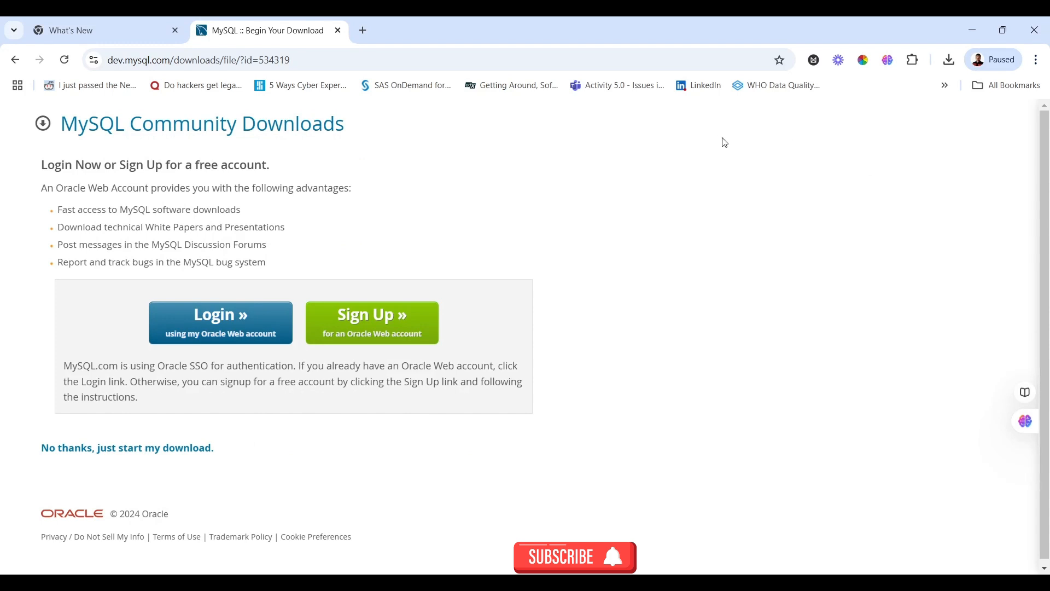
pyautogui.click(20, 62)
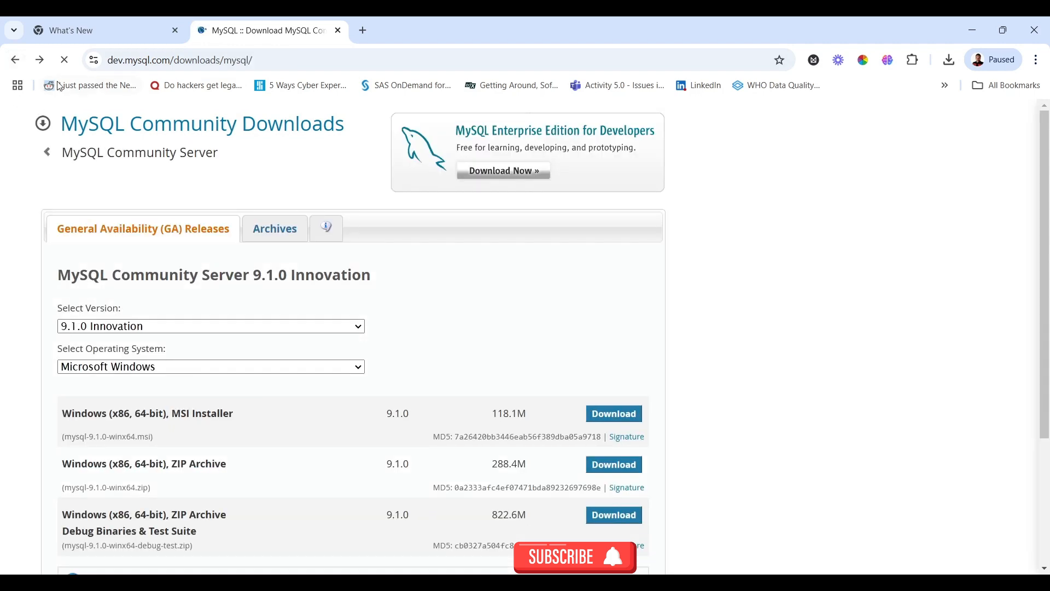
pyautogui.click(20, 64)
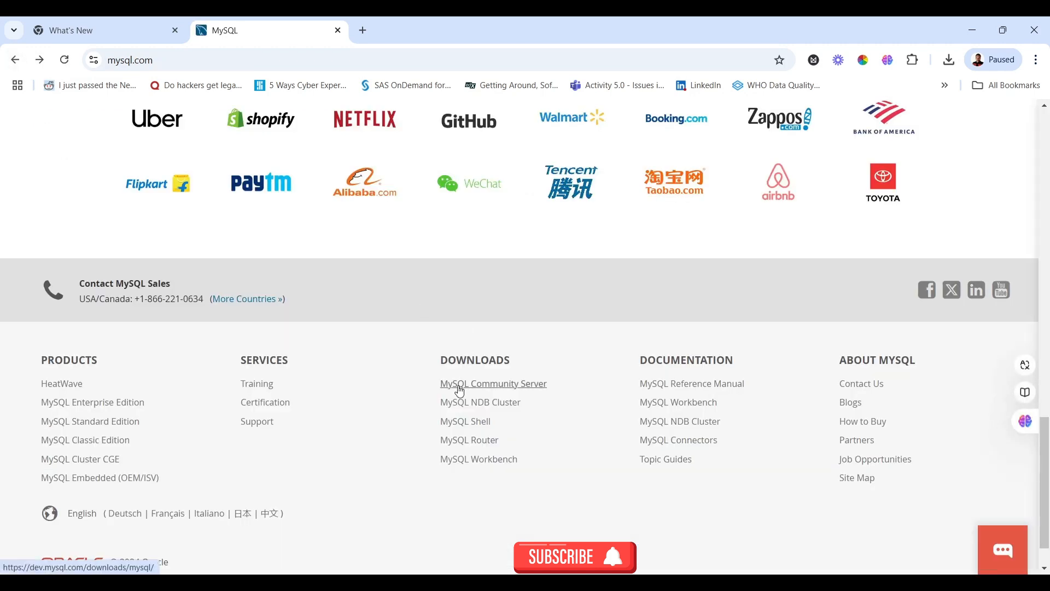
pyautogui.click(471, 463)
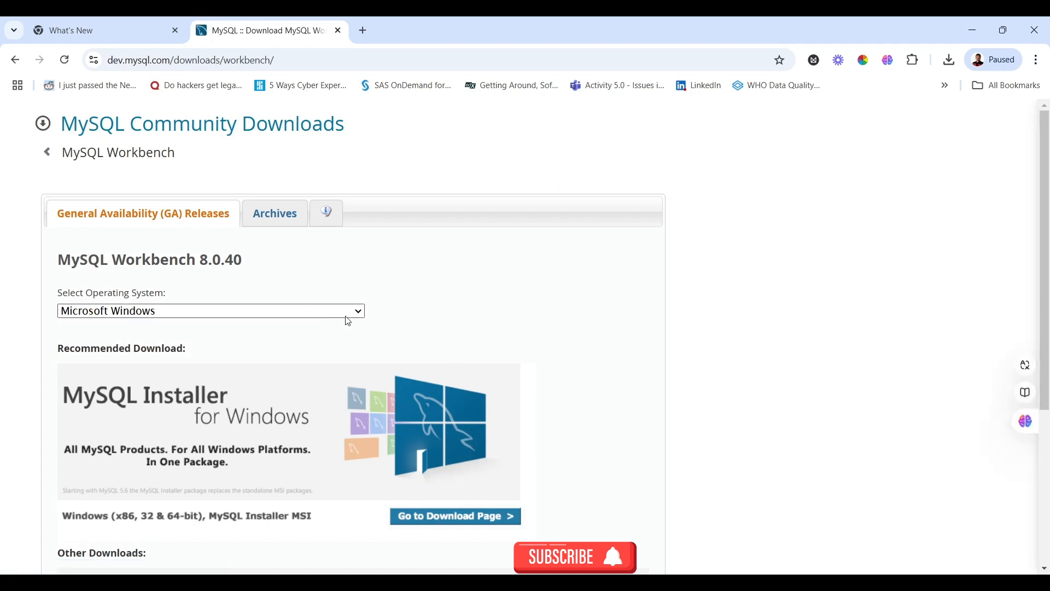
# Download the Workbench 8.0.40 Windows MSI without signing in, saving it to the Download folder
pyautogui.scroll(-4, 535, 320)
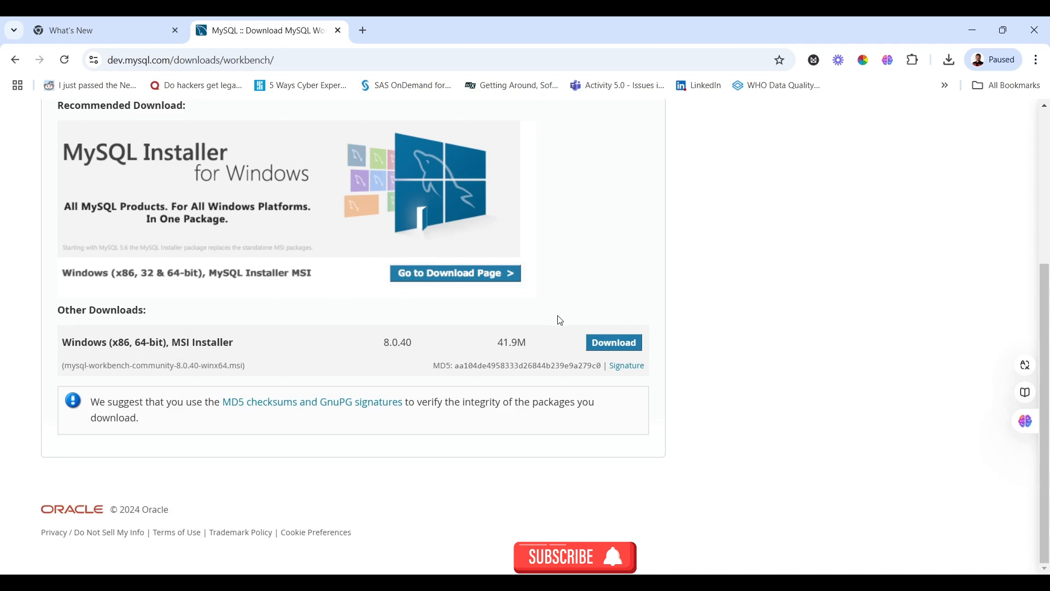
pyautogui.click(604, 351)
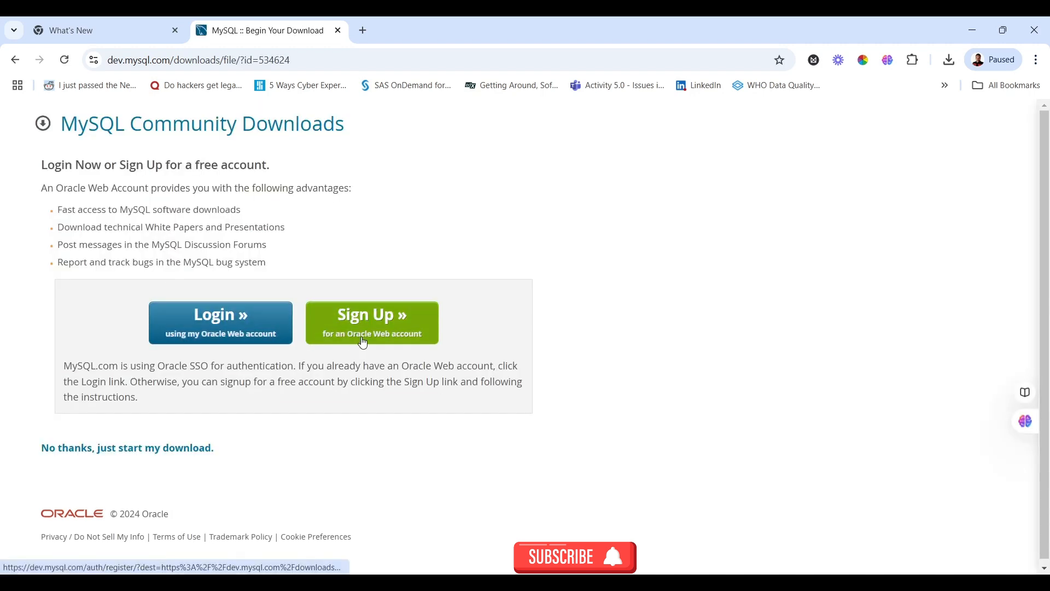
pyautogui.click(132, 457)
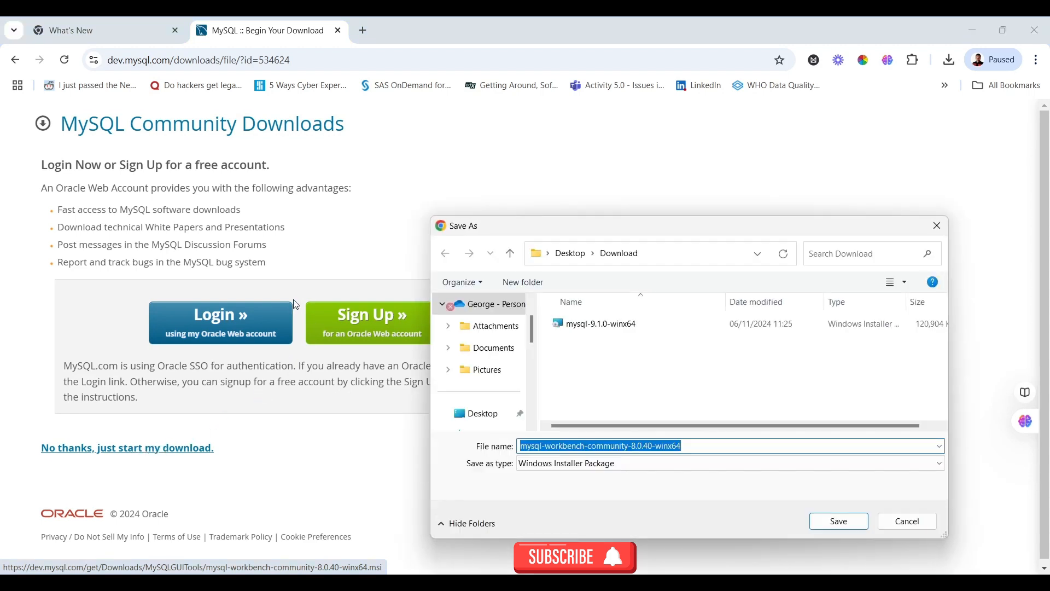
pyautogui.click(839, 524)
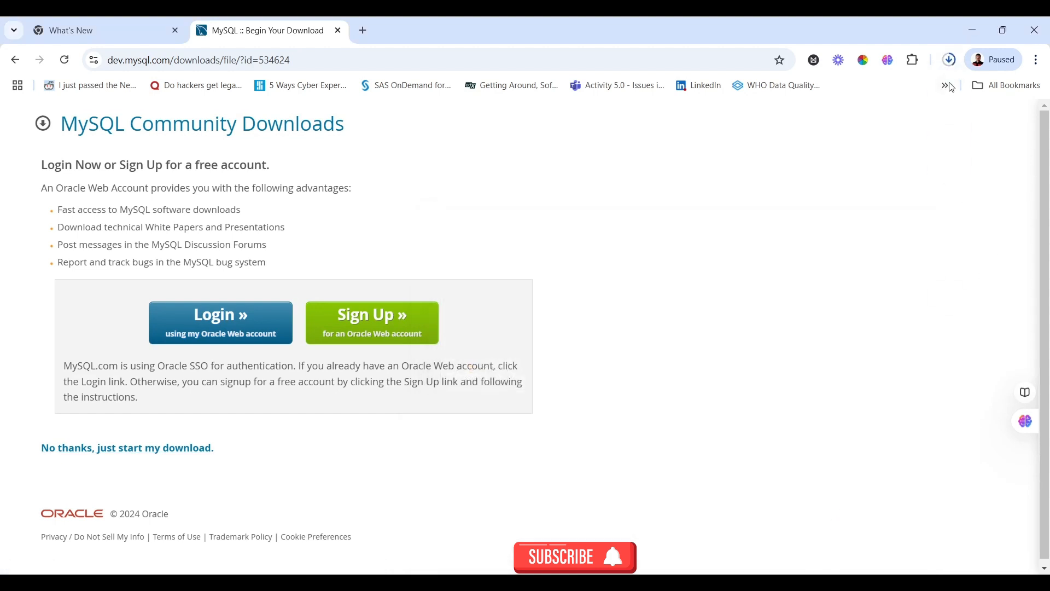
pyautogui.click(950, 60)
pyautogui.moveTo(898, 116)
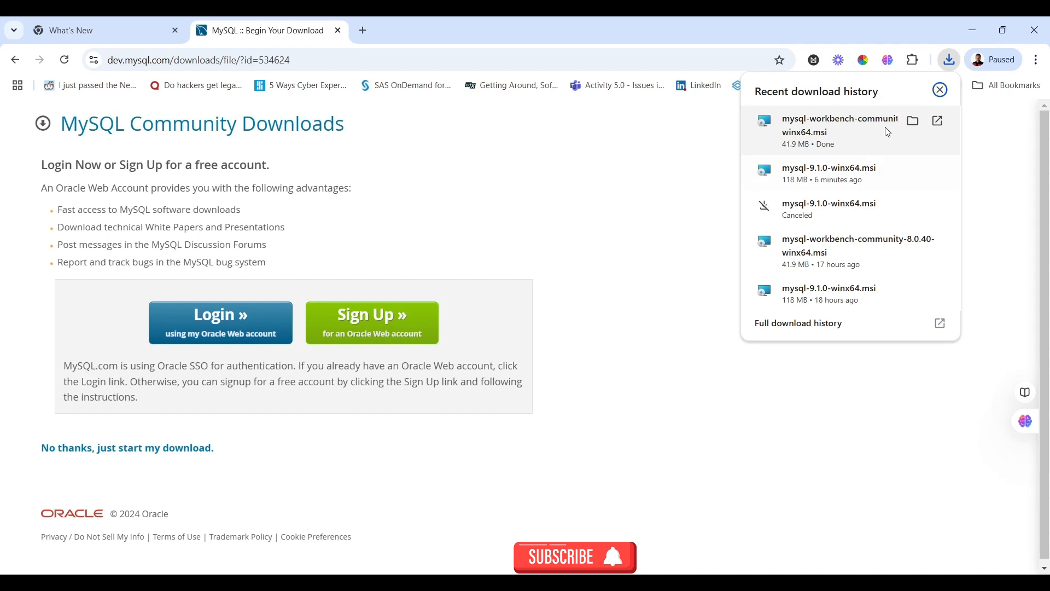
# Run the downloaded Workbench installer and install MySQL Workbench 8.0 CE with Complete setup into the default folder
pyautogui.click(914, 121)
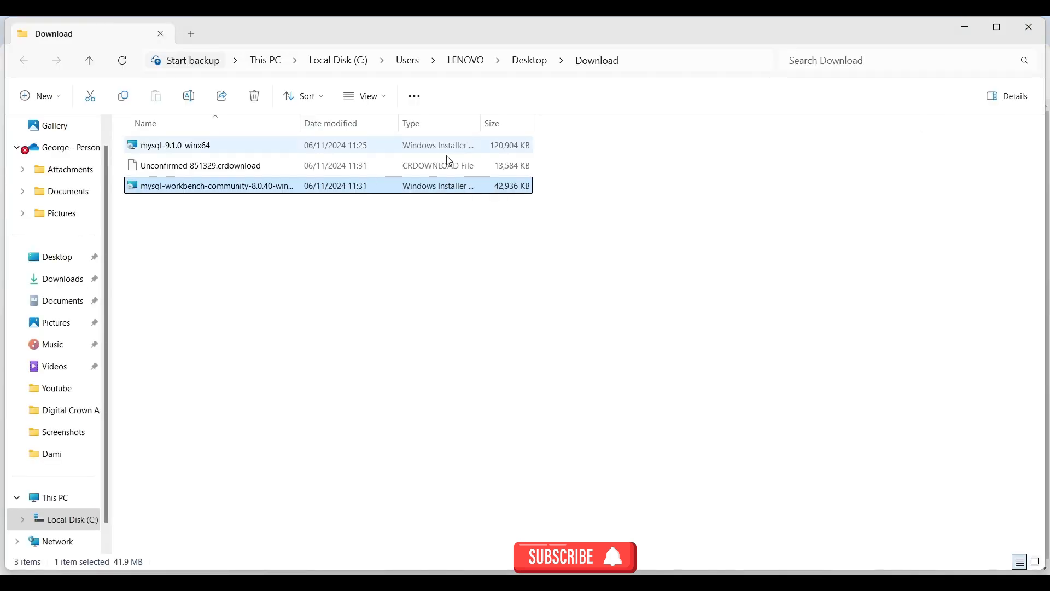
pyautogui.doubleClick(173, 192)
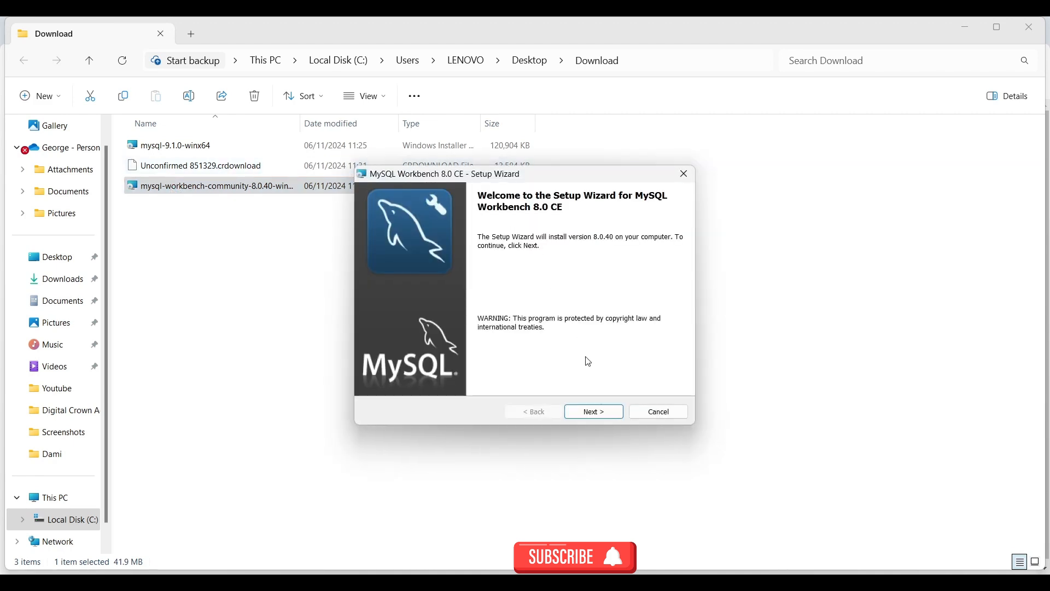
pyautogui.click(591, 413)
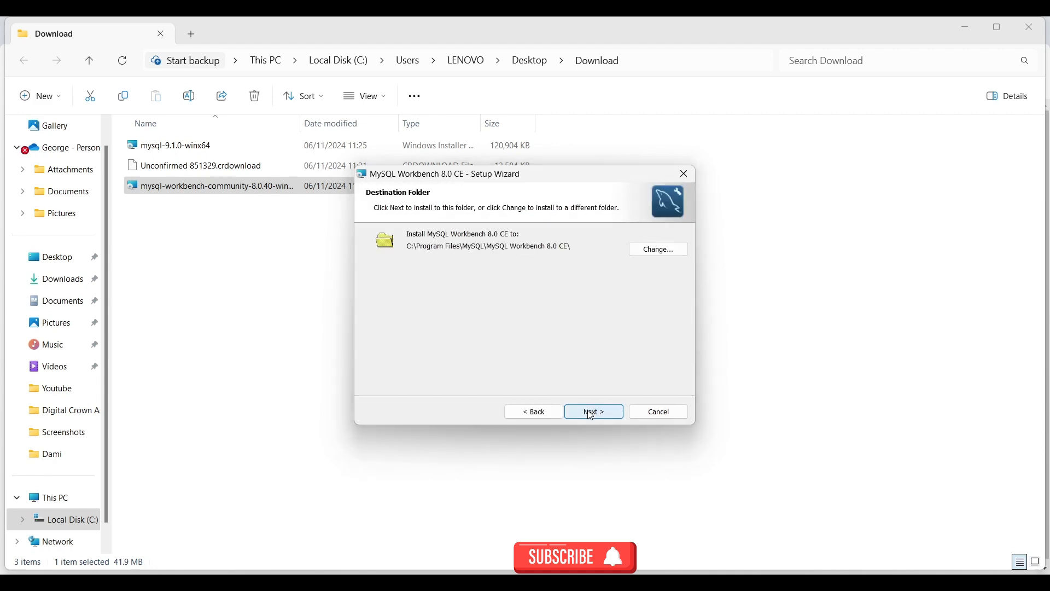
pyautogui.click(591, 413)
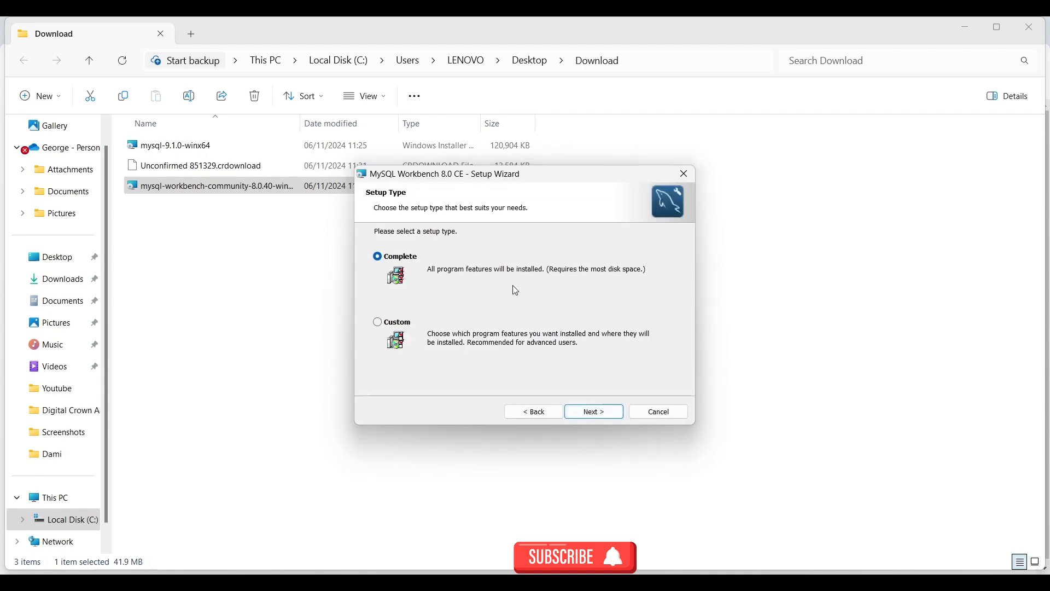
pyautogui.click(587, 414)
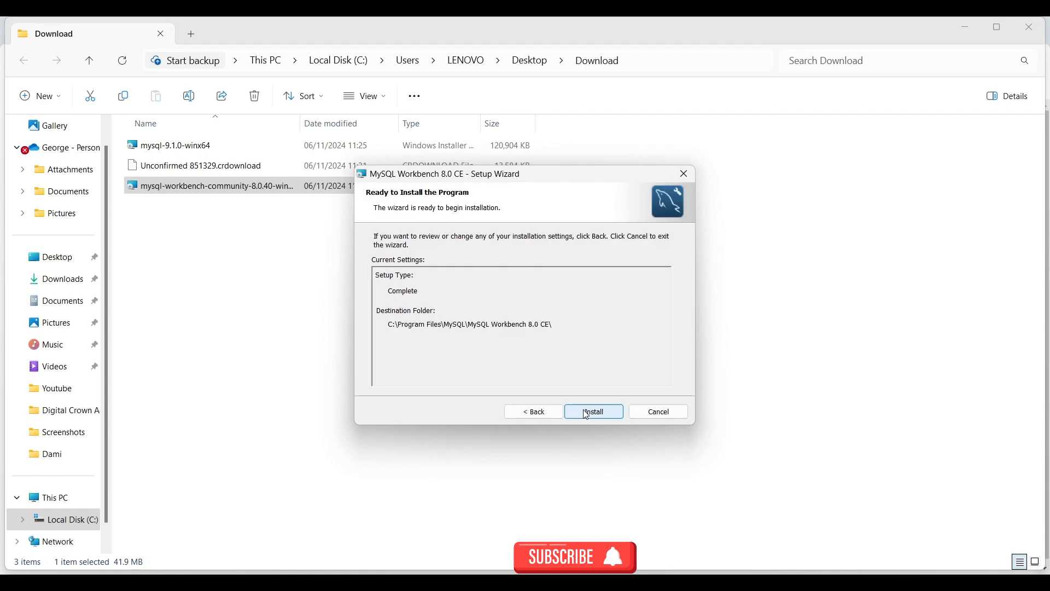
pyautogui.click(586, 413)
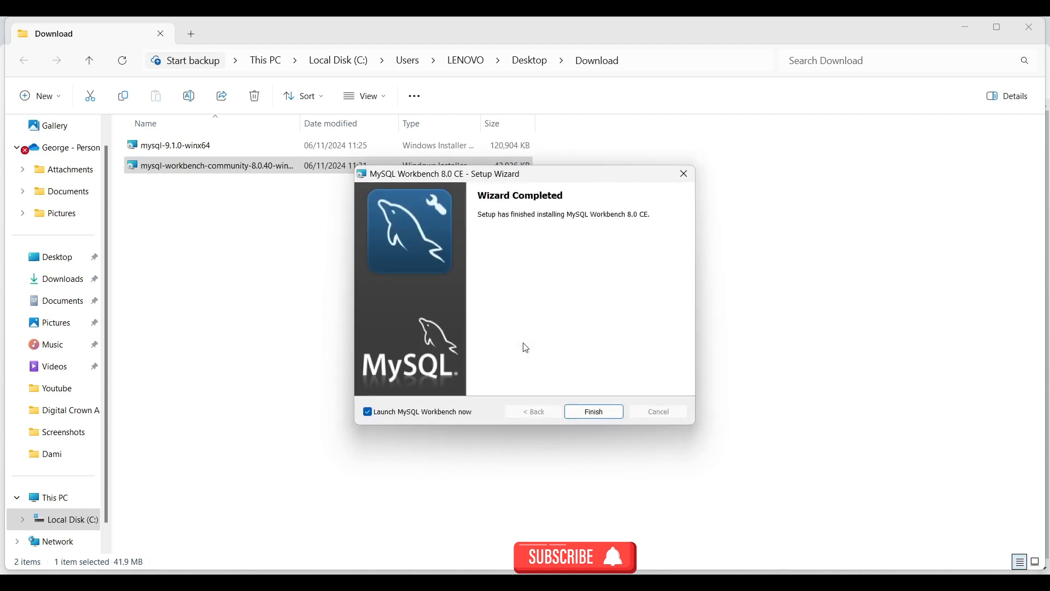
# Finish the setup wizard with 'Launch MySQL Workbench now' still ticked
pyautogui.click(589, 421)
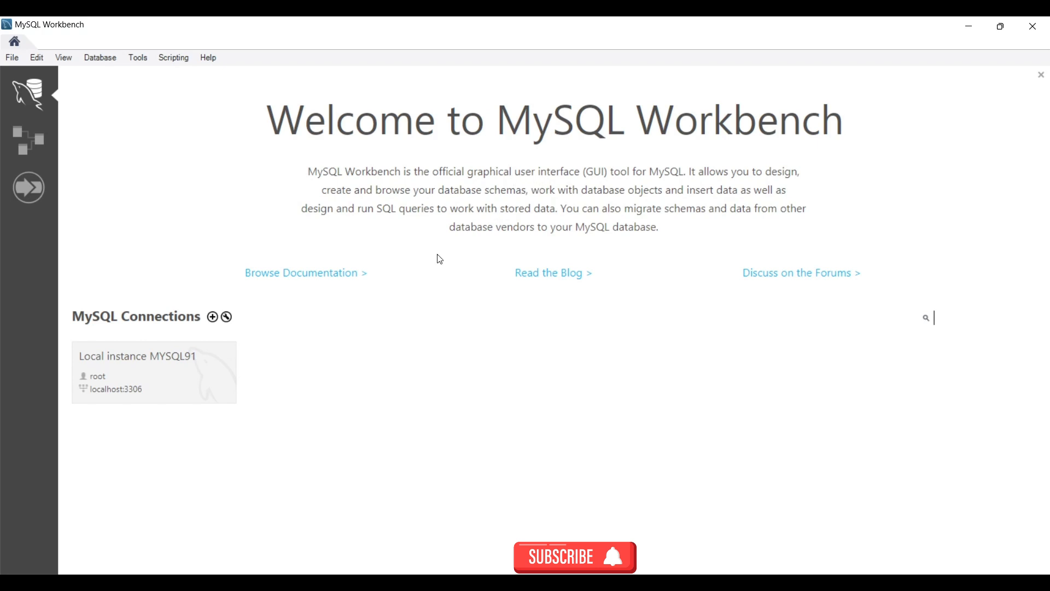
# Open Local instance MYSQL91, enter the root password, and continue past the server version warning
pyautogui.click(131, 378)
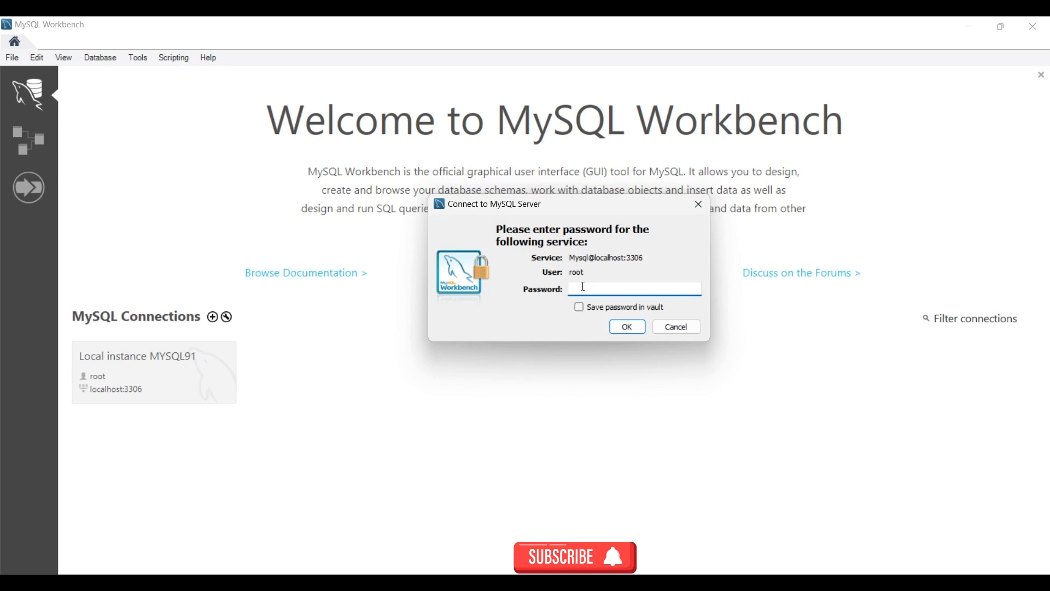
pyautogui.write('****')
pyautogui.click(628, 328)
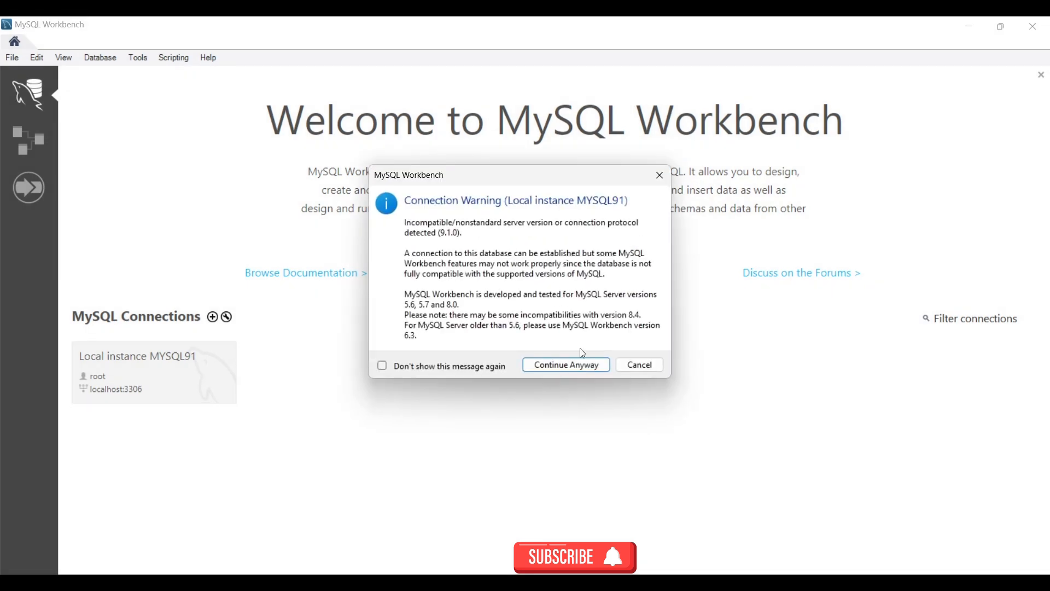
pyautogui.click(554, 366)
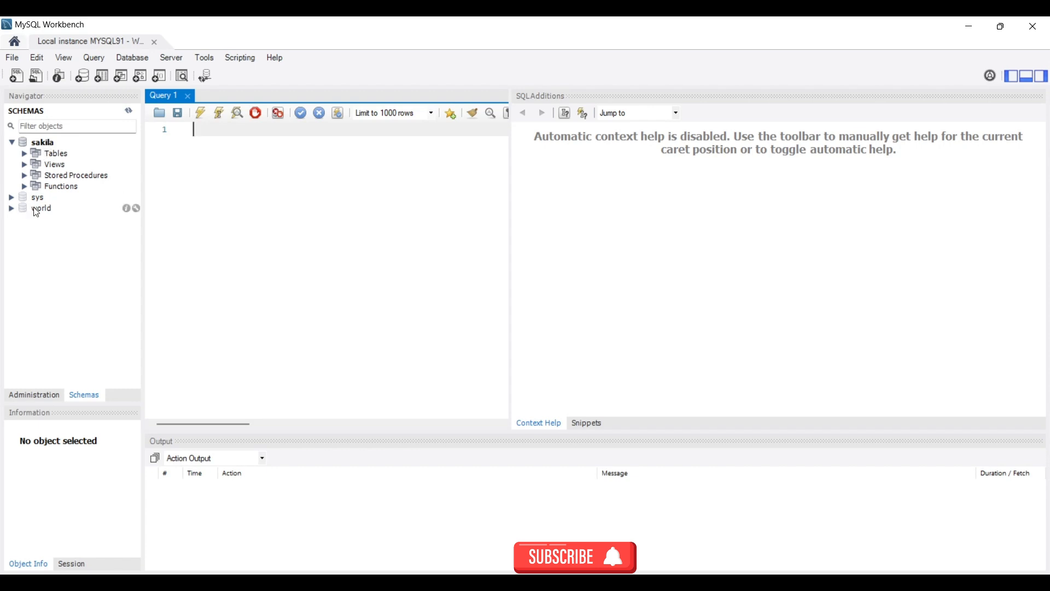
pyautogui.click(10, 213)
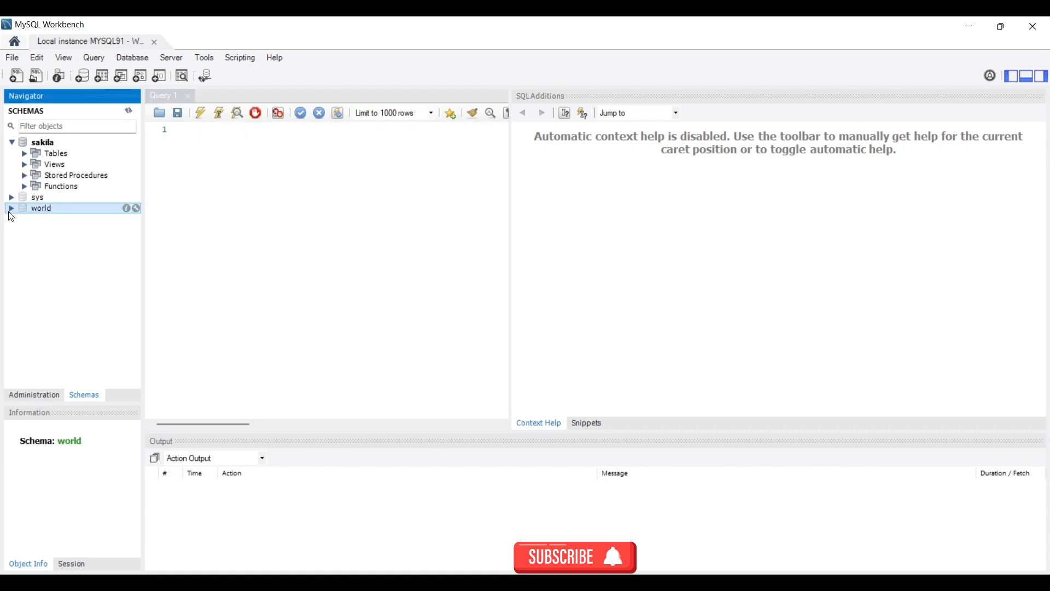
pyautogui.click(28, 394)
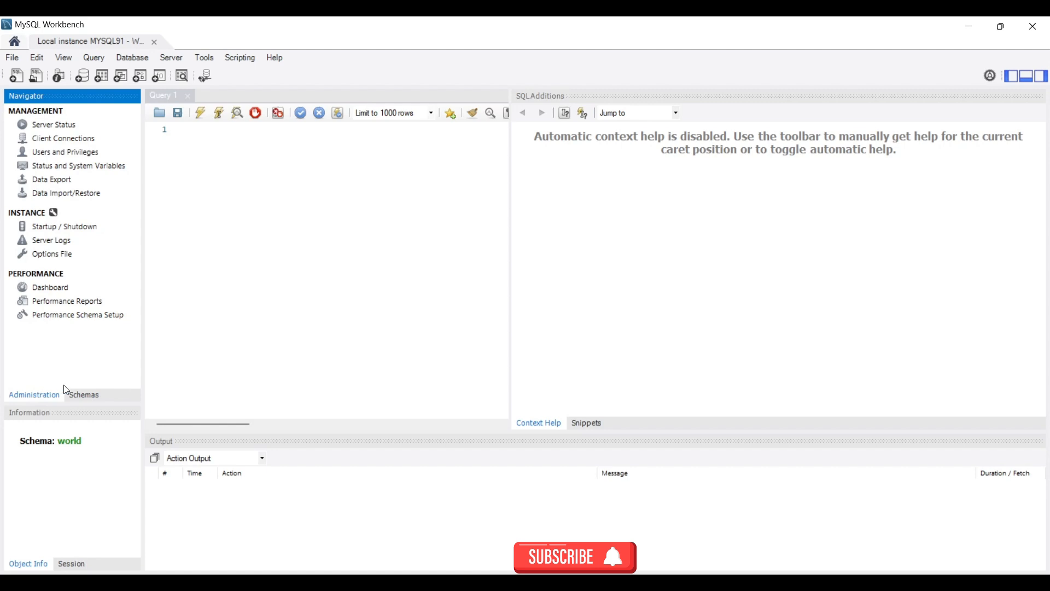
pyautogui.click(82, 394)
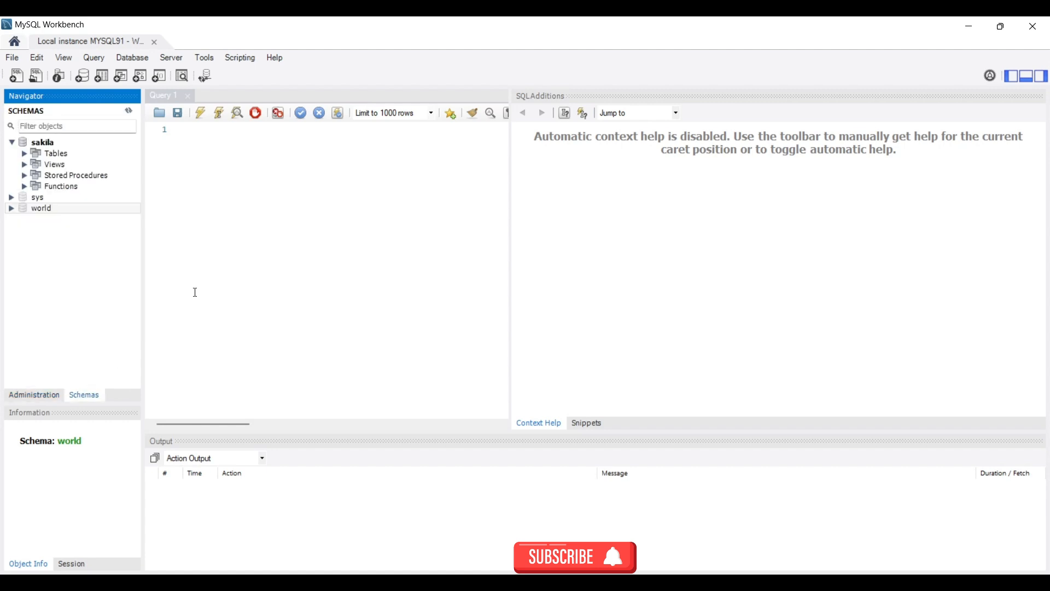